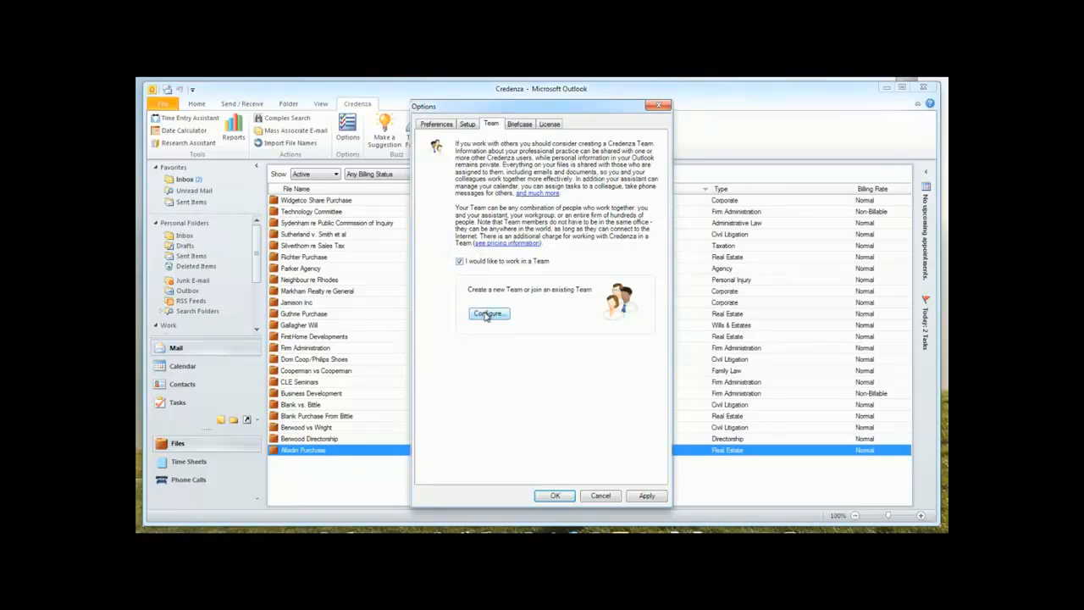
- Configure the team options to set up your own Credenza Team, keeping web documents on files and their auto-download enabled
click(488, 313)
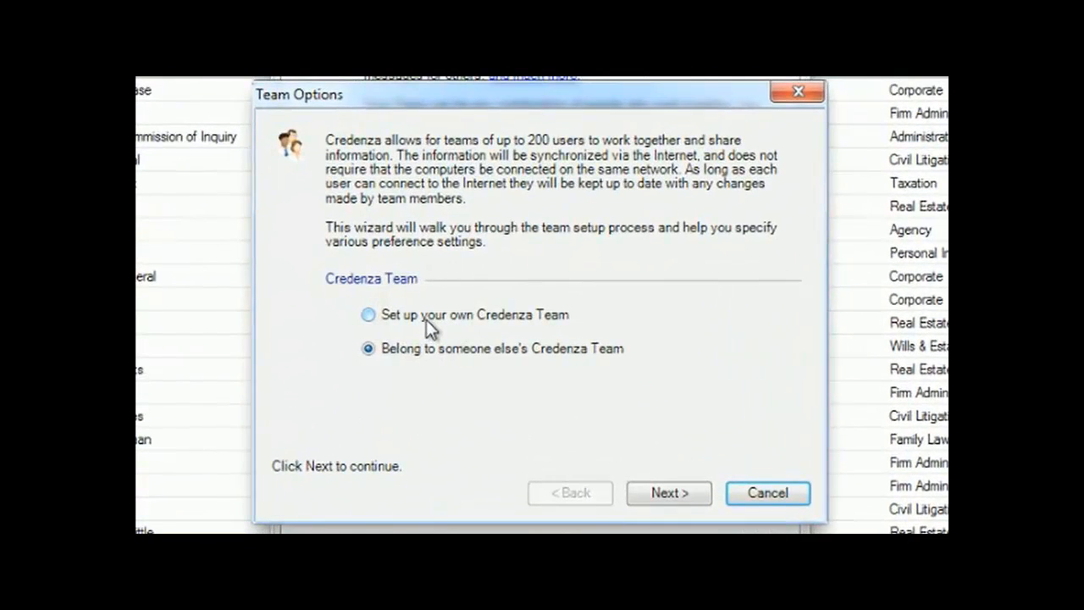
click(426, 315)
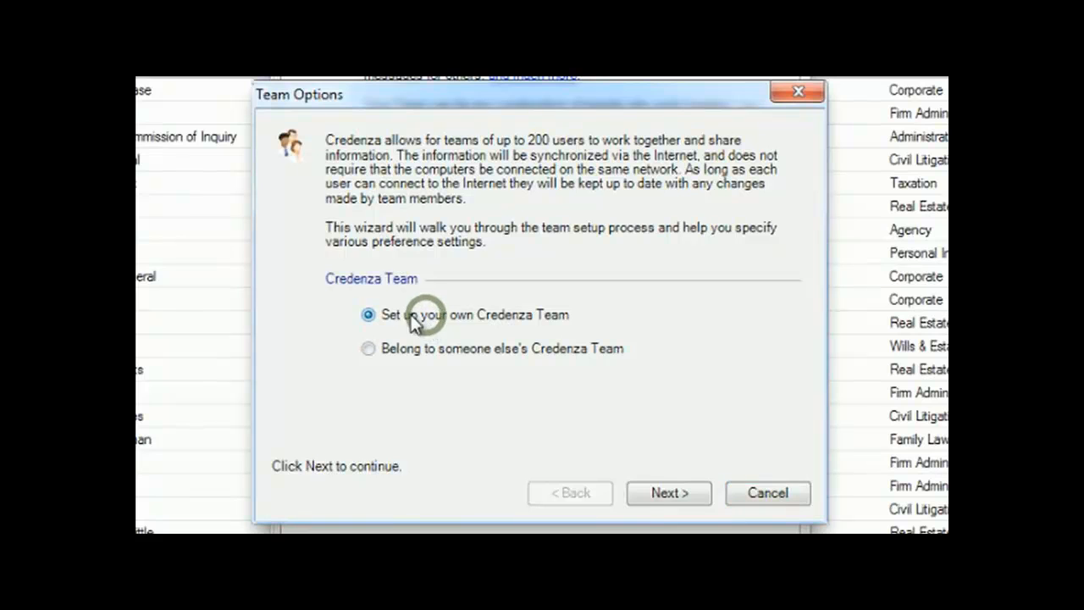
click(647, 499)
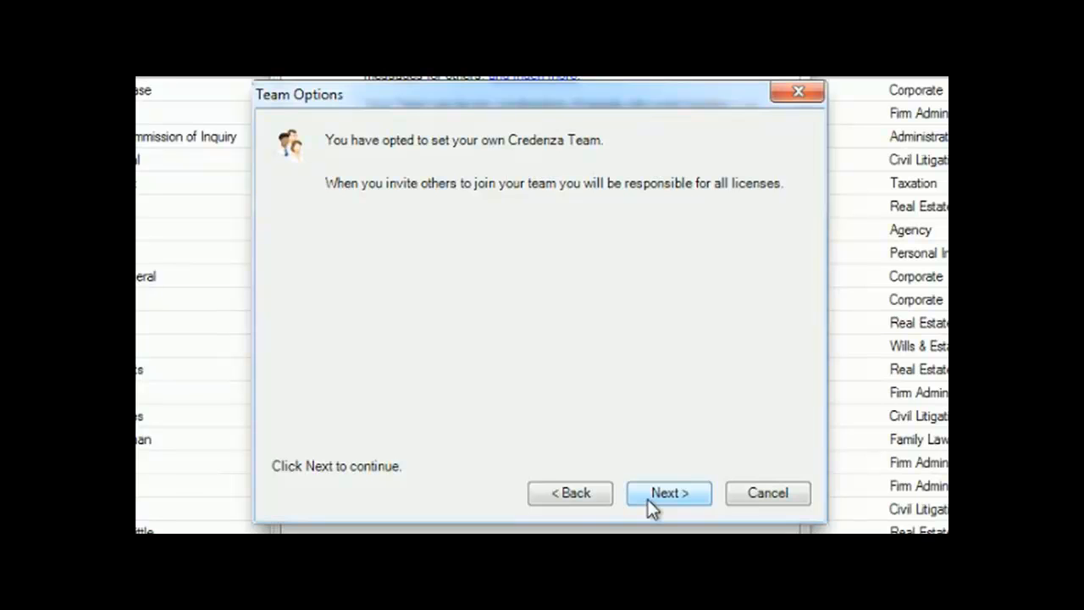
click(647, 499)
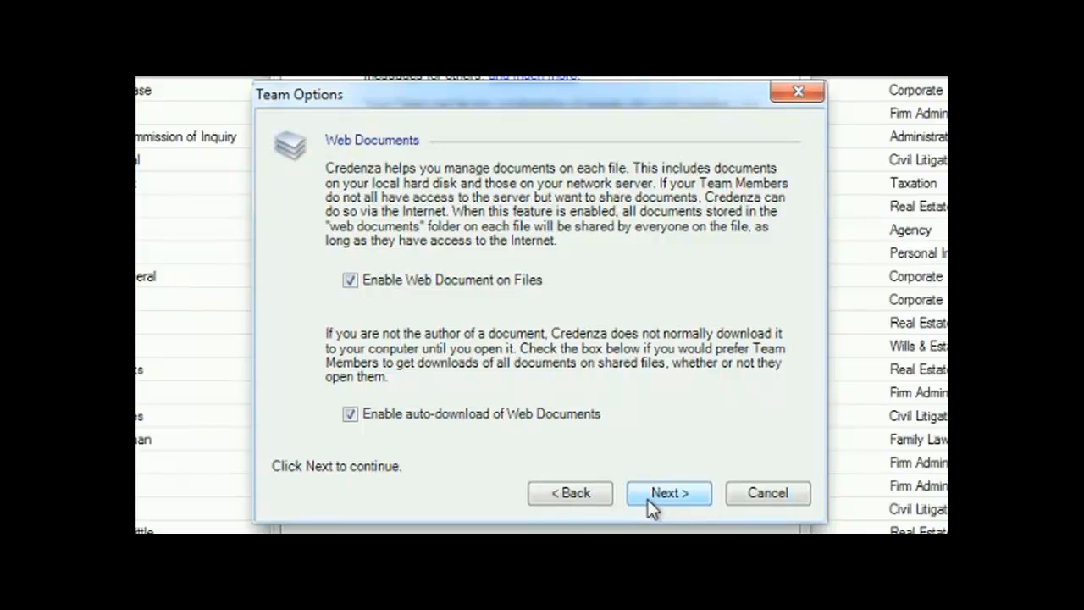
click(647, 499)
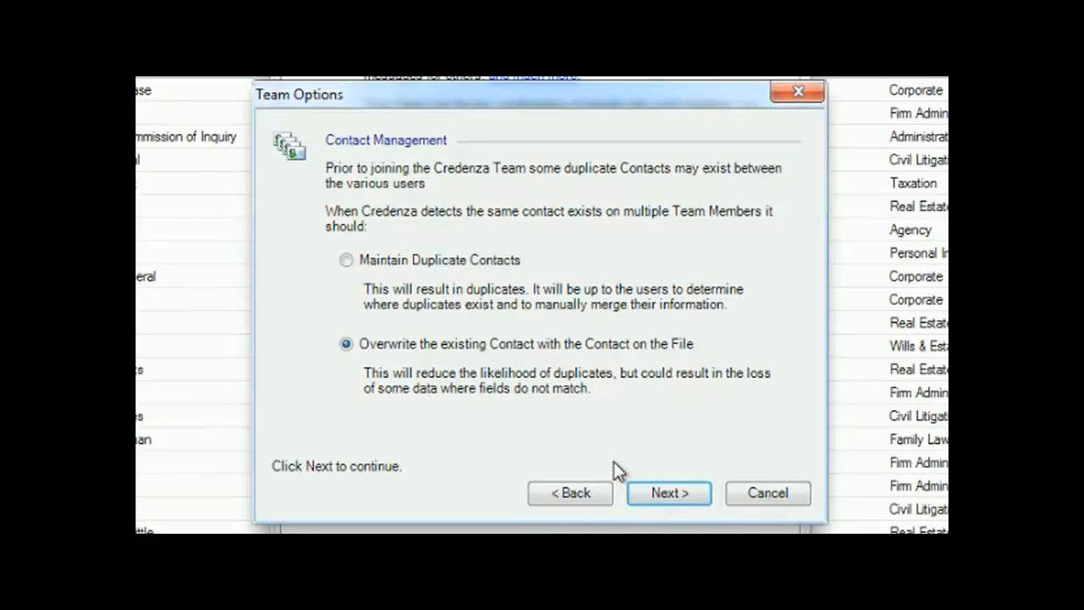
- Choose to overwrite the existing contact with the contact on the file, and finish the team setup wizard
click(465, 260)
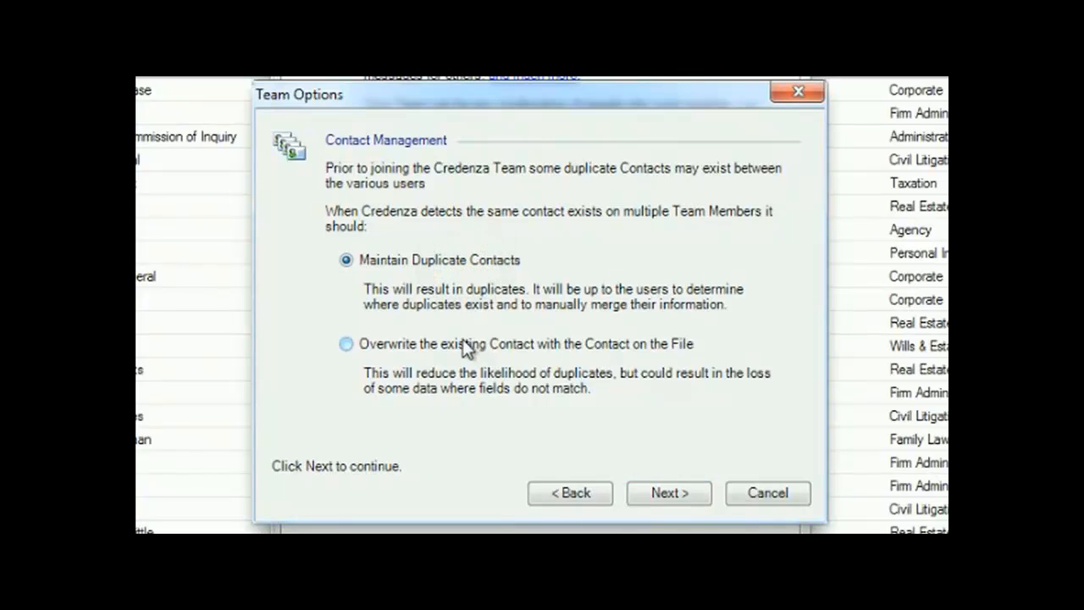
click(346, 344)
click(642, 492)
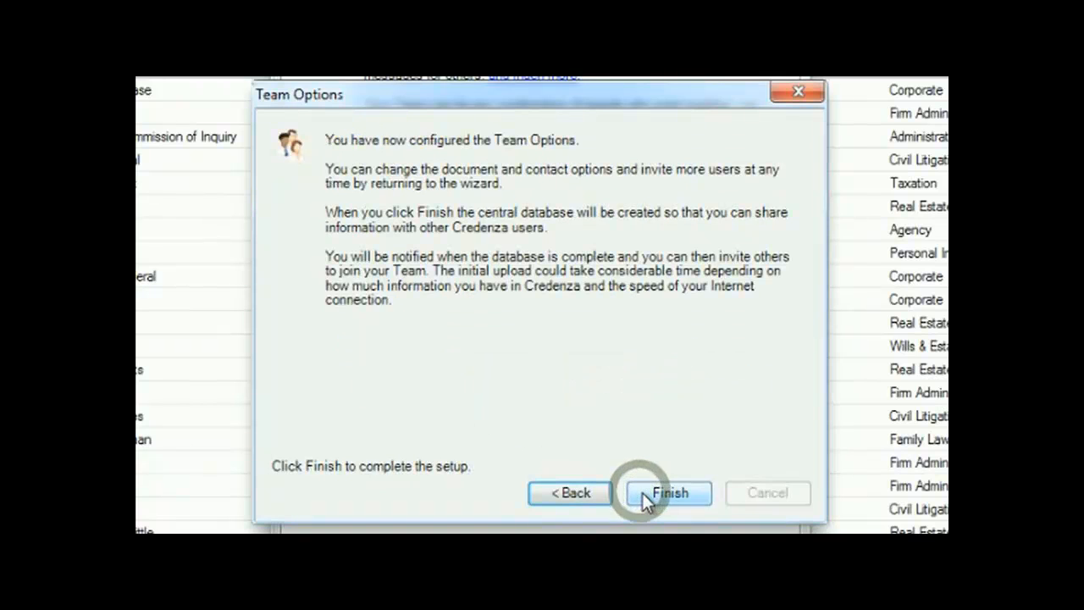
click(642, 495)
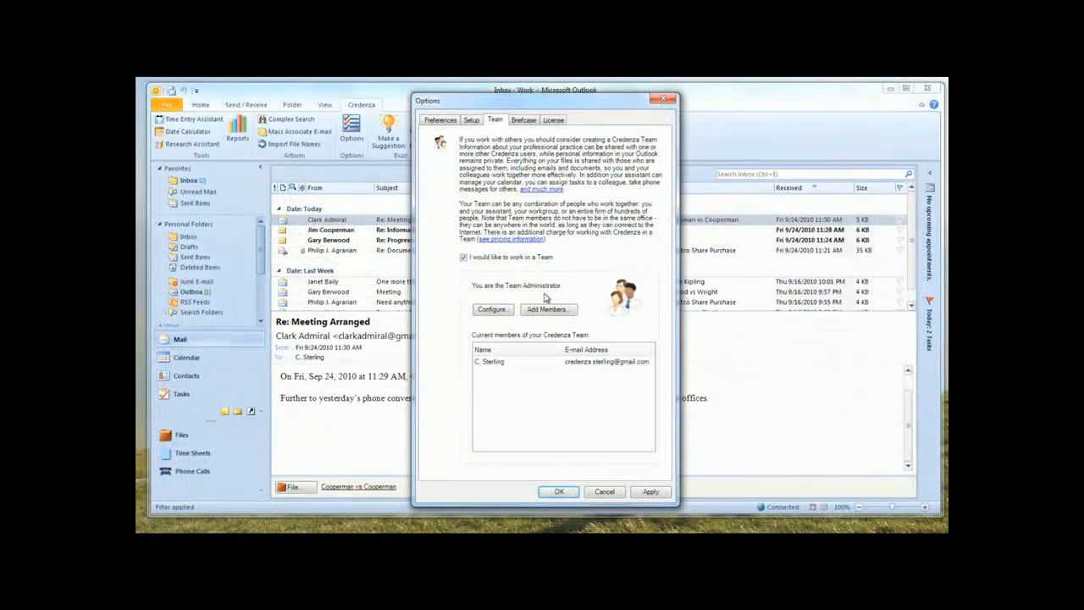
- Invite a new team member chosen from the contact list by sending an invitation, and accept the options
click(549, 310)
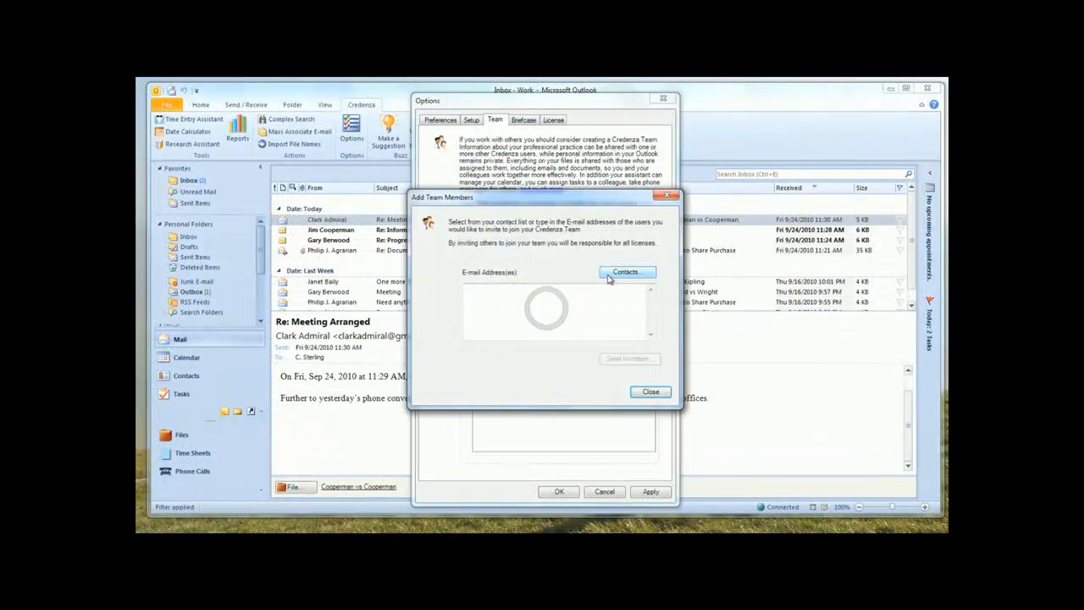
click(608, 272)
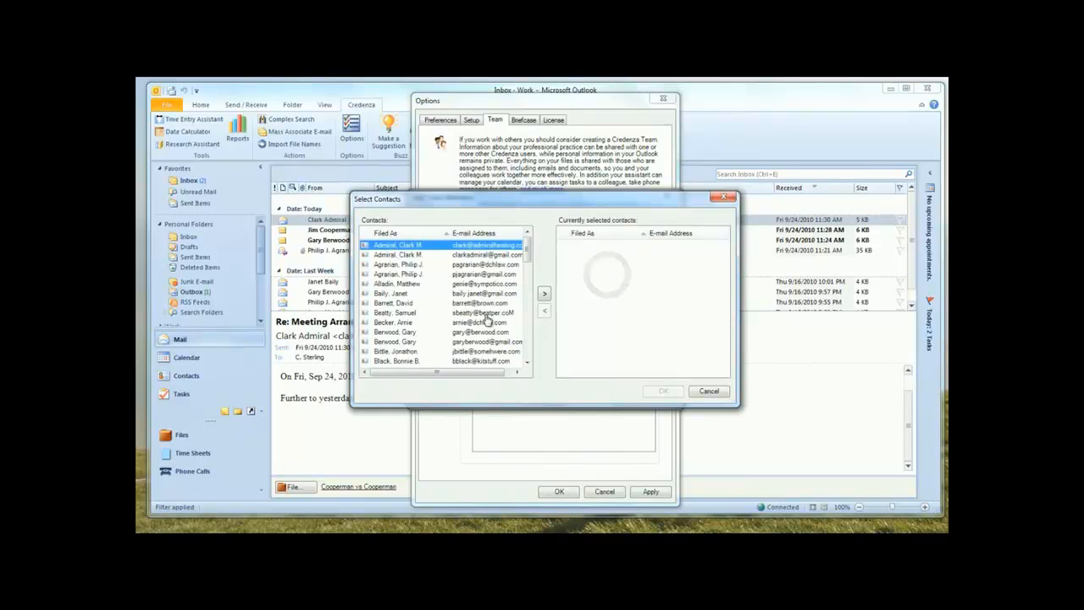
scroll(488, 320, down, 5)
click(406, 314)
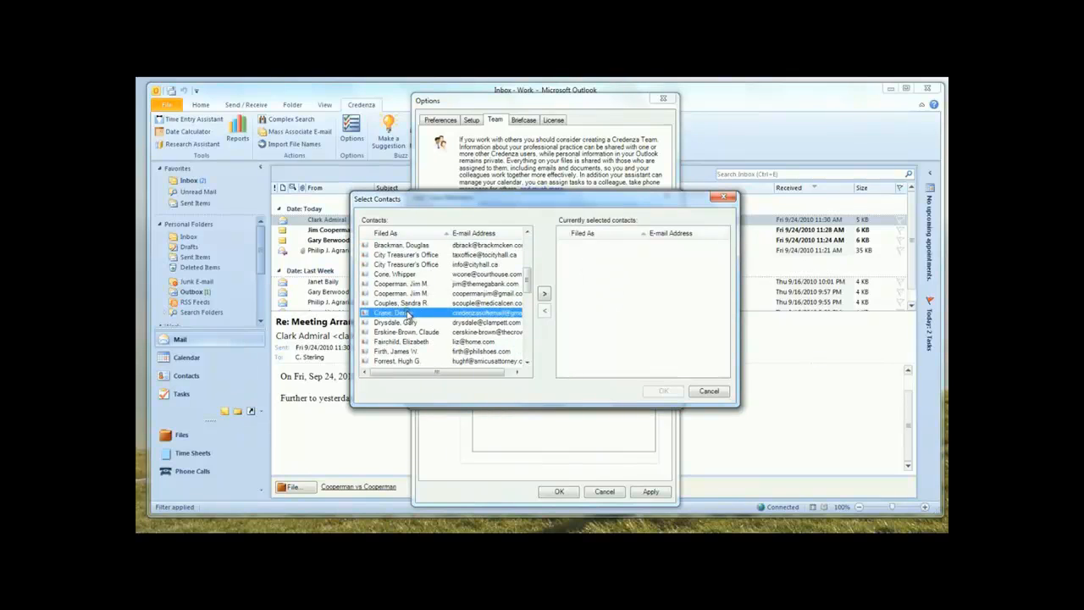
double_click(407, 313)
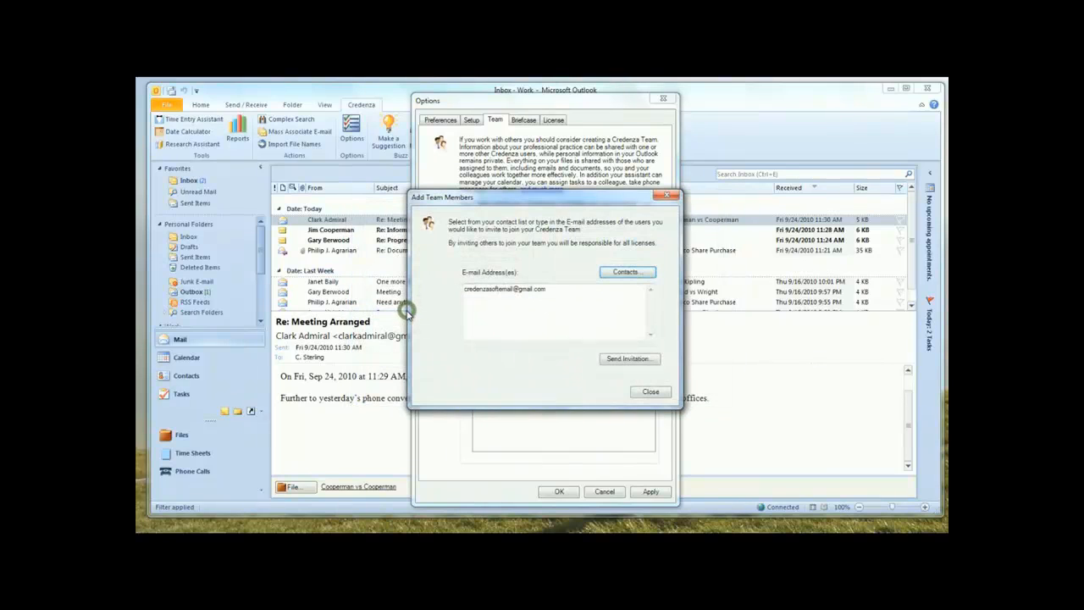
click(607, 362)
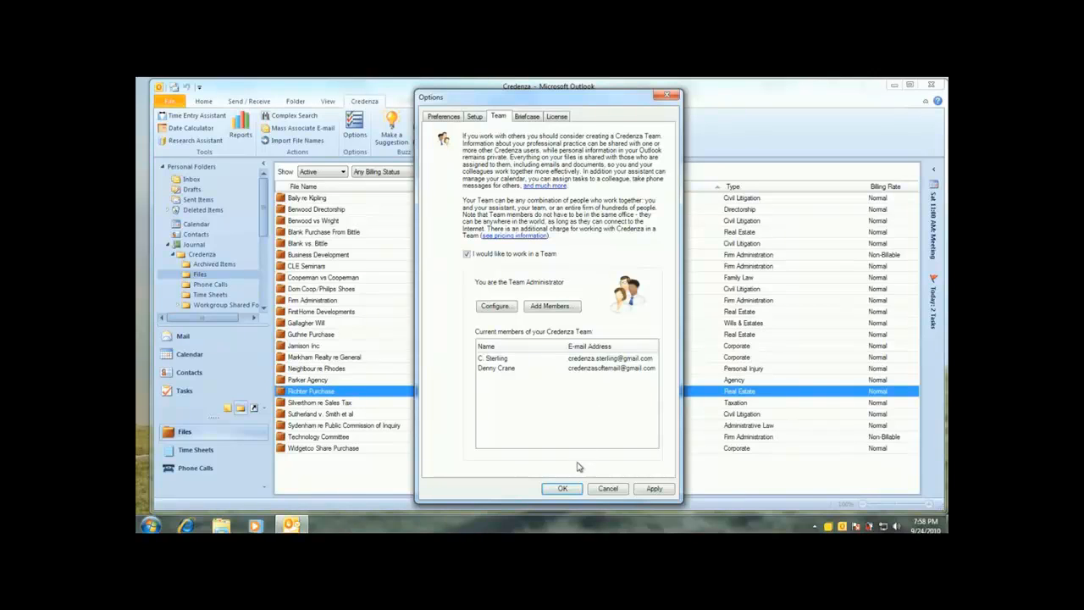
click(560, 492)
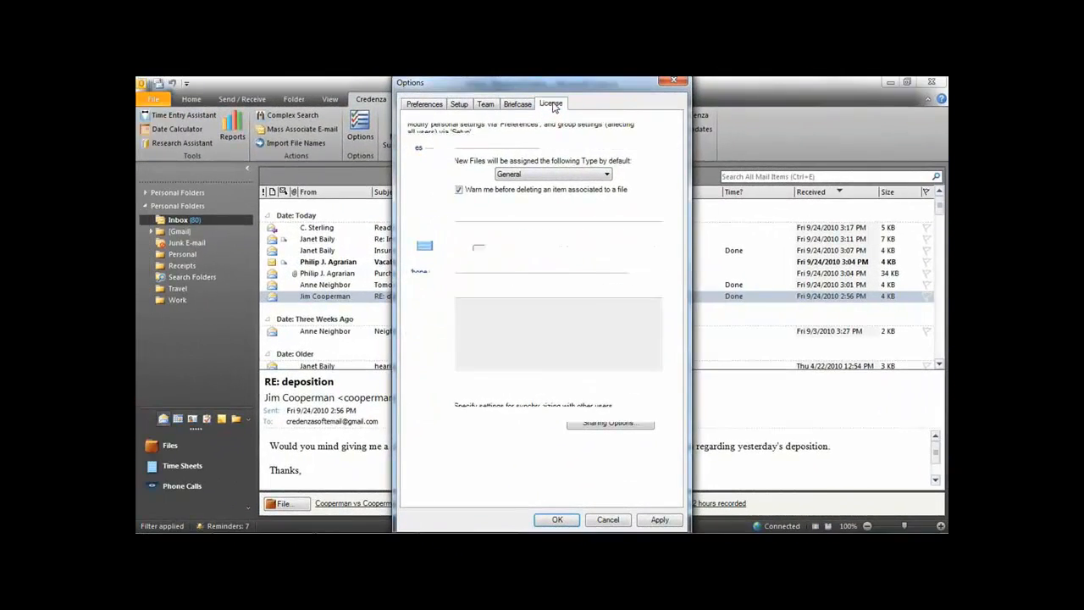
- View the license options
click(552, 104)
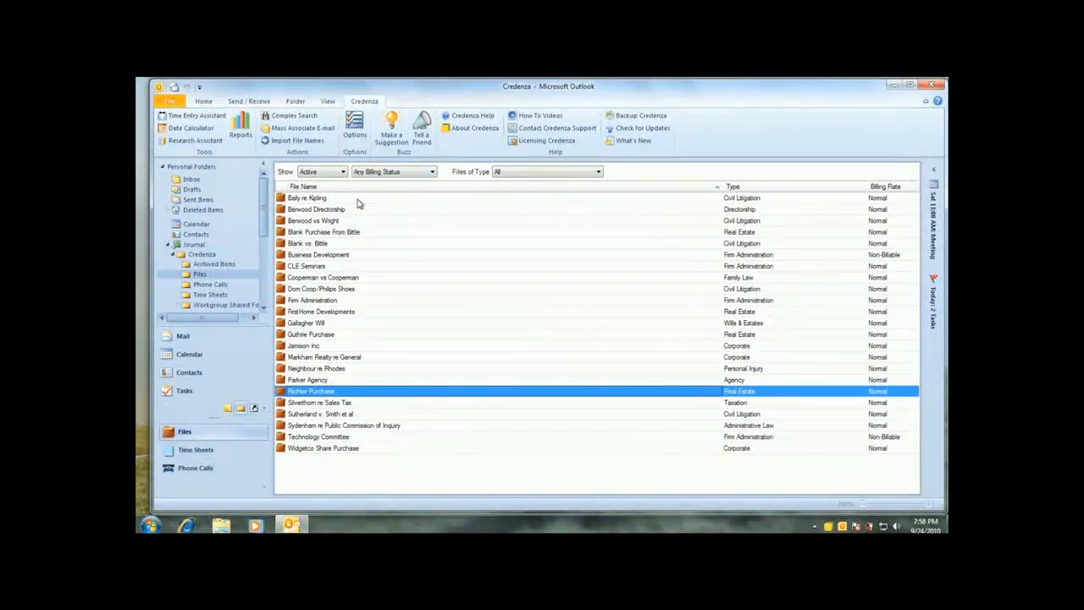
- Restrict access to the first file in the list to the Real Estate group in its collaboration details
double_click(357, 200)
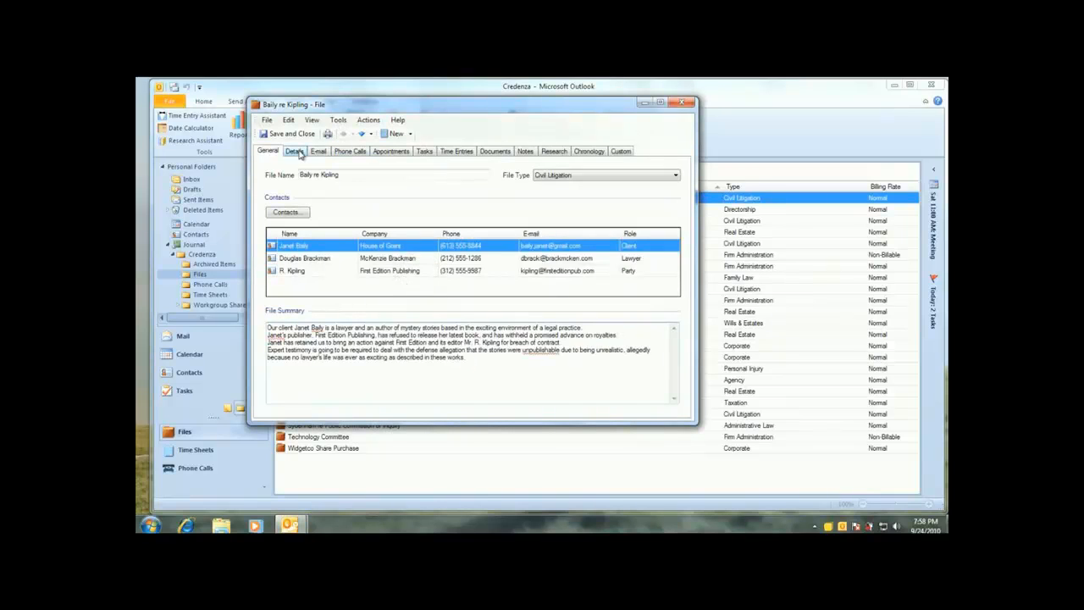
click(296, 151)
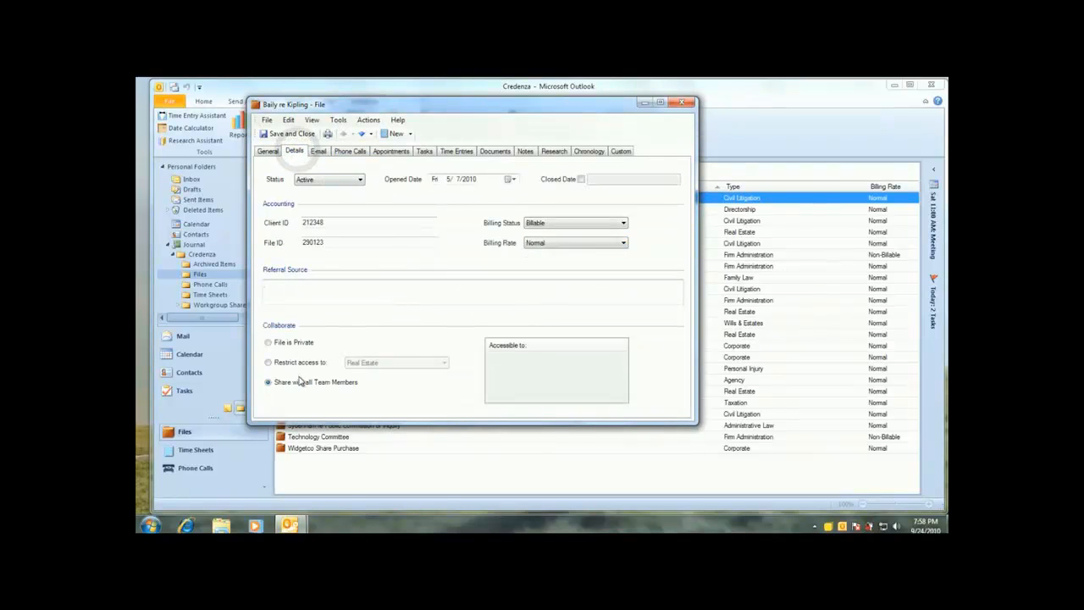
click(301, 363)
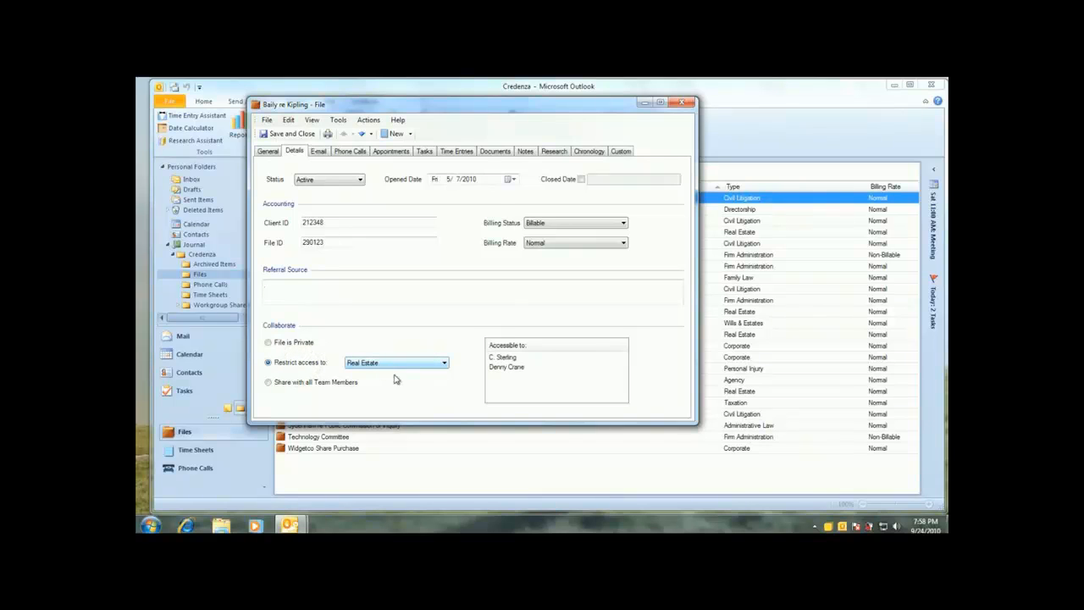
click(398, 475)
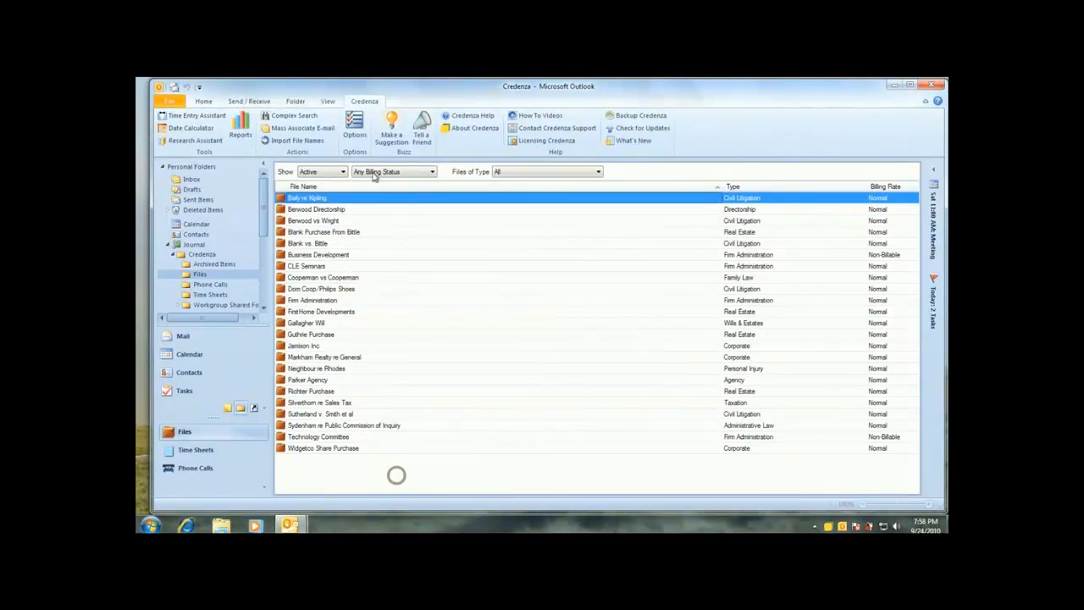
- Start a new file group named Corporate in the group setup options
click(357, 127)
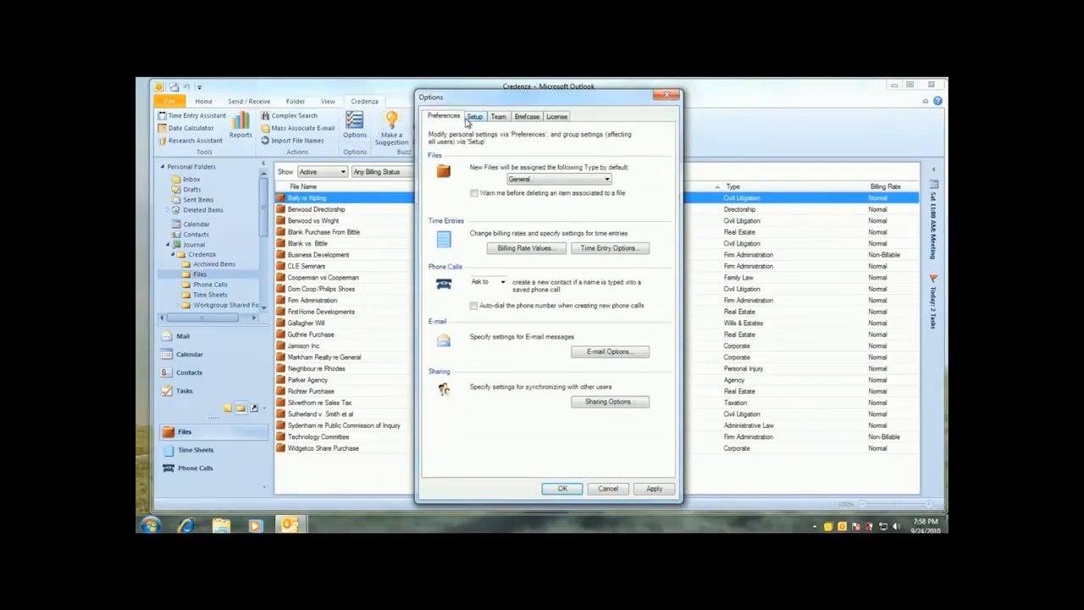
click(471, 119)
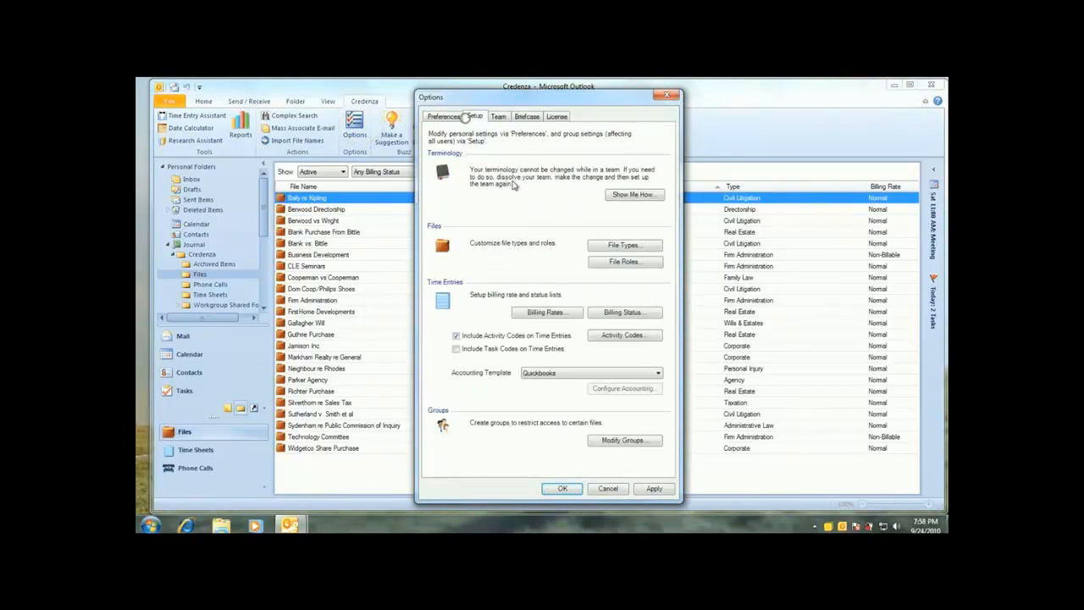
click(603, 440)
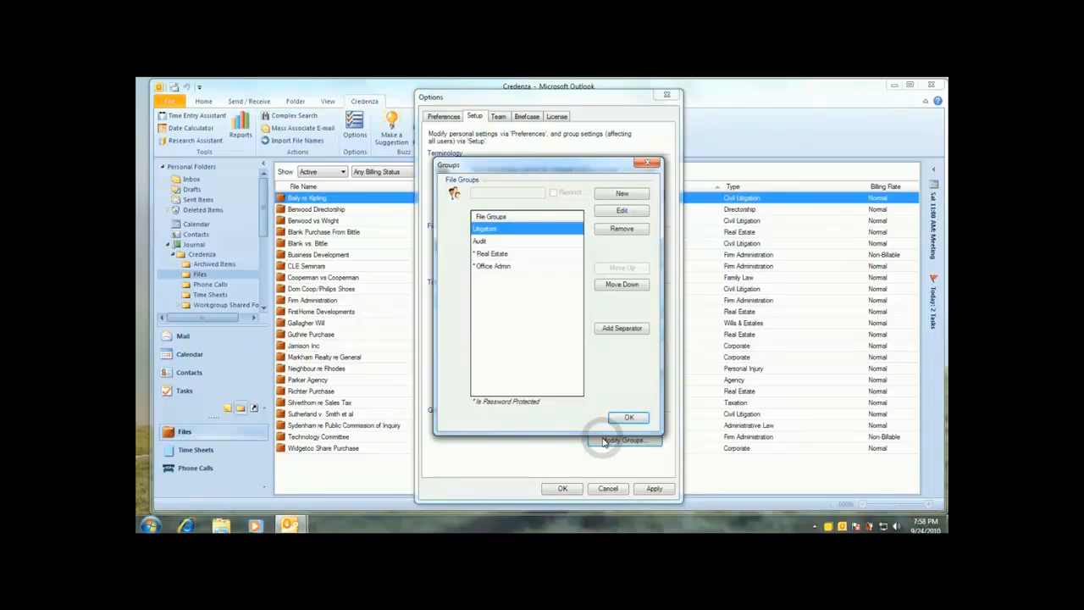
click(615, 194)
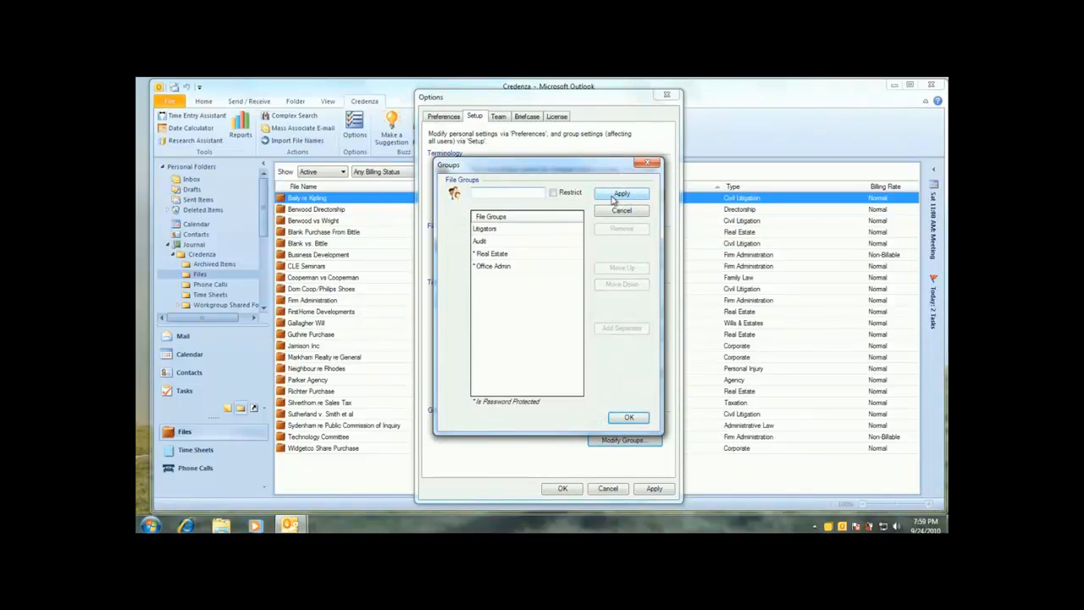
text(Corpor)
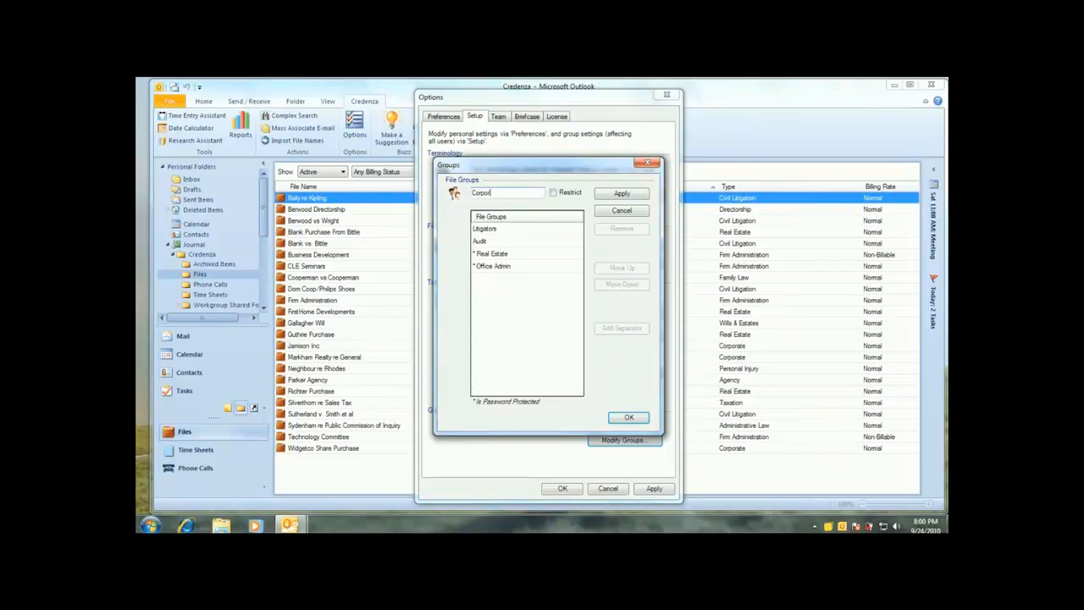
text(ate)
- Restrict the Corporate group, enter and confirm its group password, and apply the new group
click(553, 194)
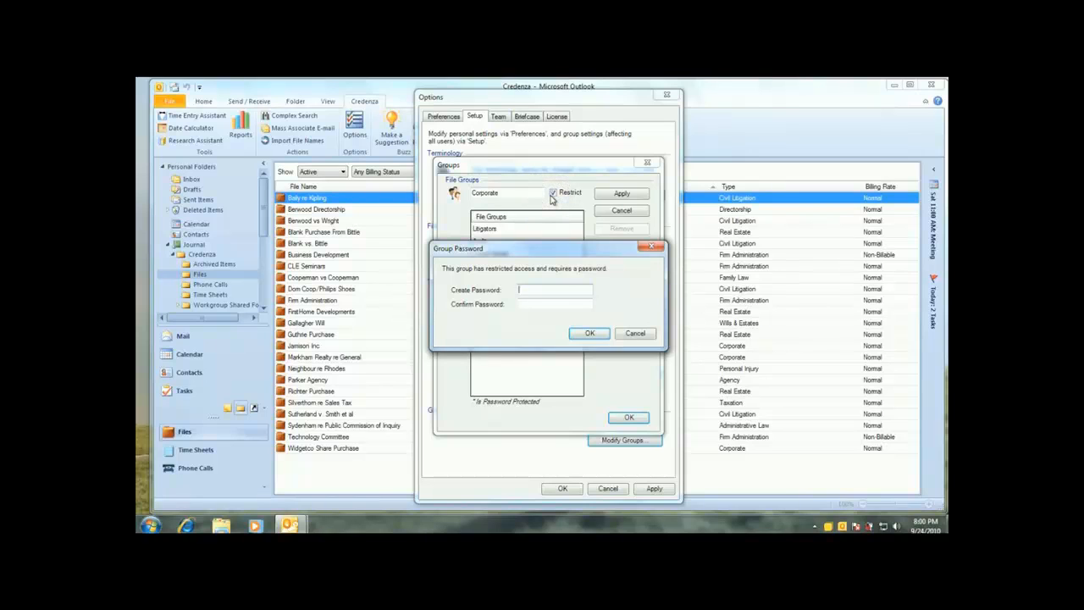
text(passwordpassword)
key(Return)
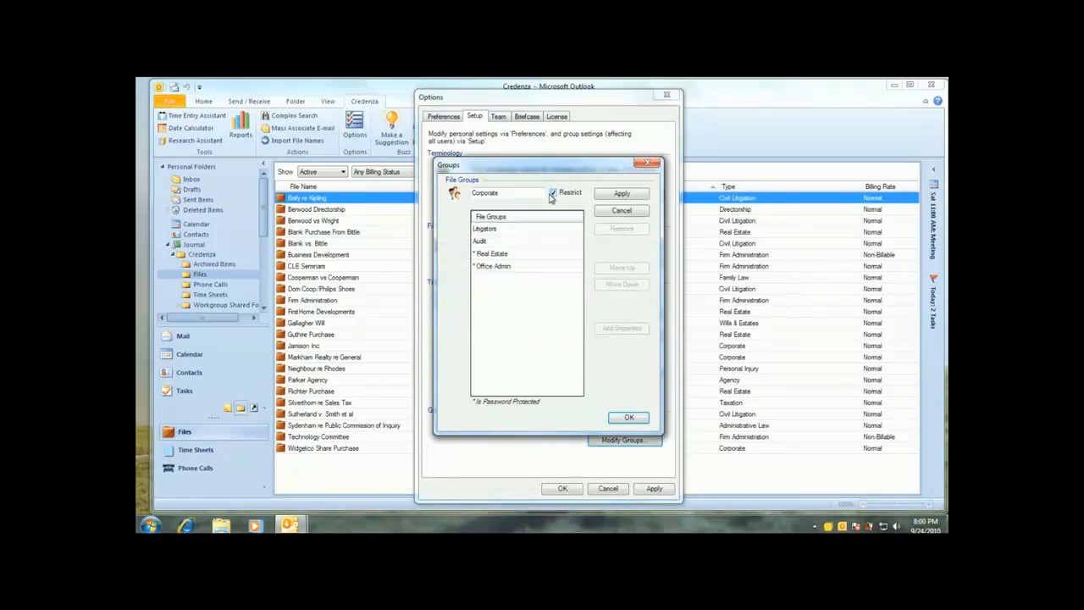
click(610, 195)
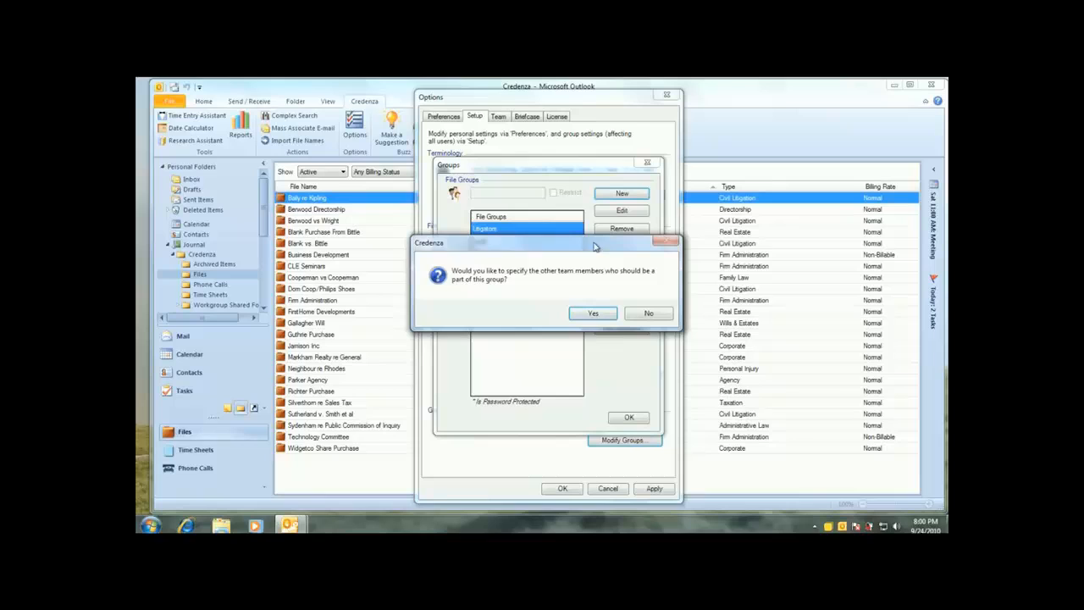
- Accept the Corporate group's membership with only the preselected member, and close the group list
click(591, 313)
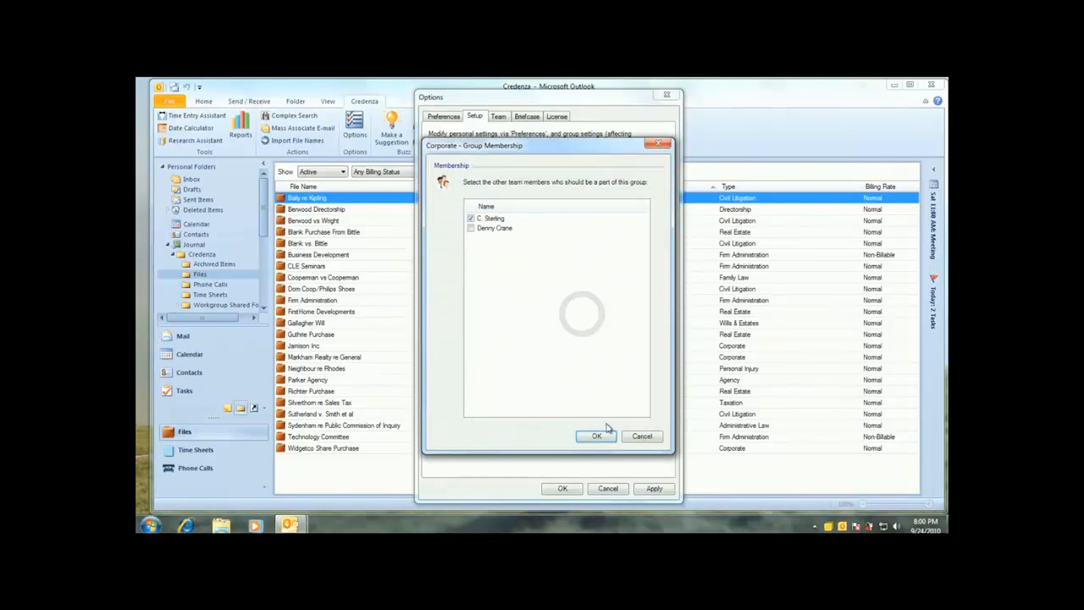
click(597, 436)
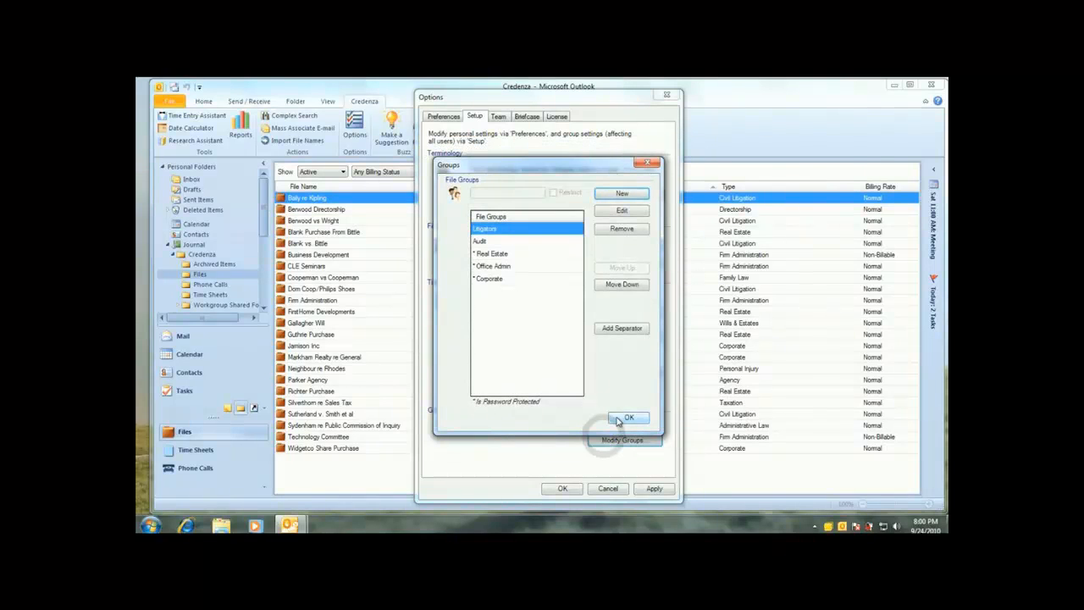
click(618, 417)
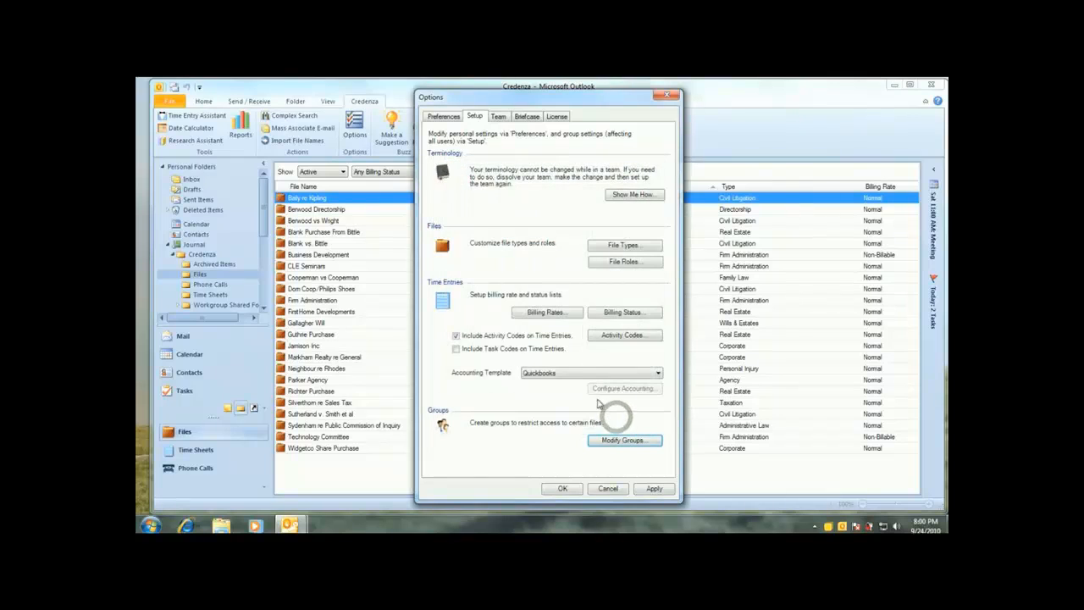
- Join the Corporate group in the sharing options by entering the group password
click(452, 117)
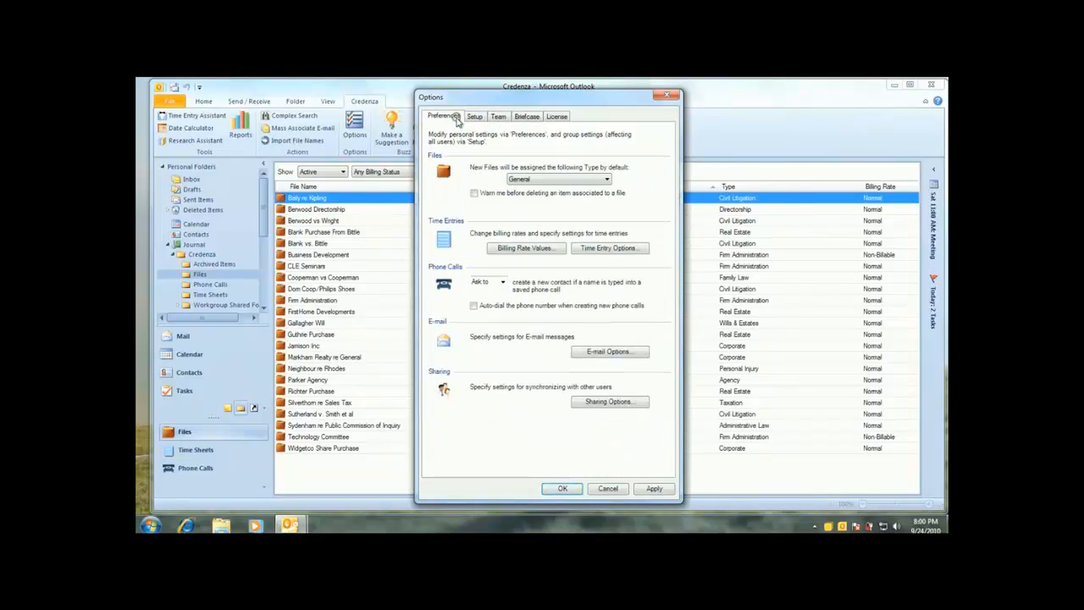
click(612, 403)
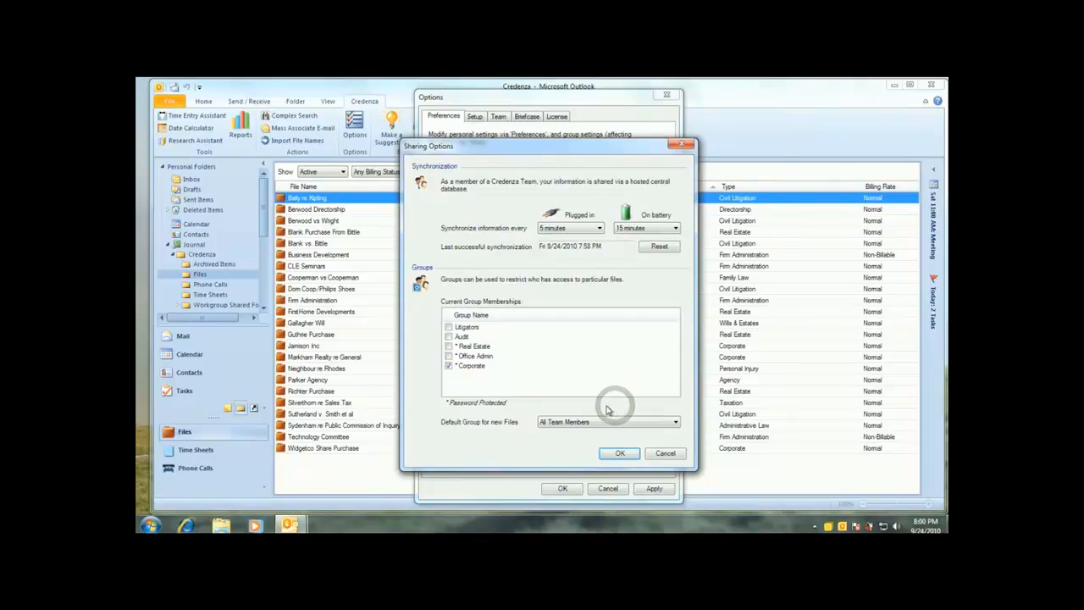
click(449, 367)
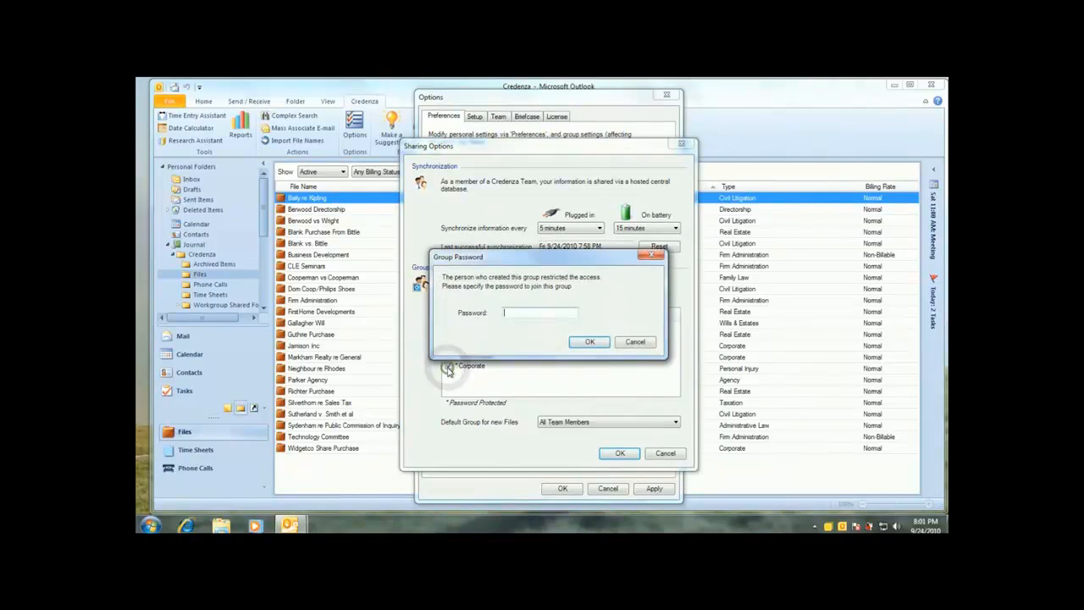
text(****)
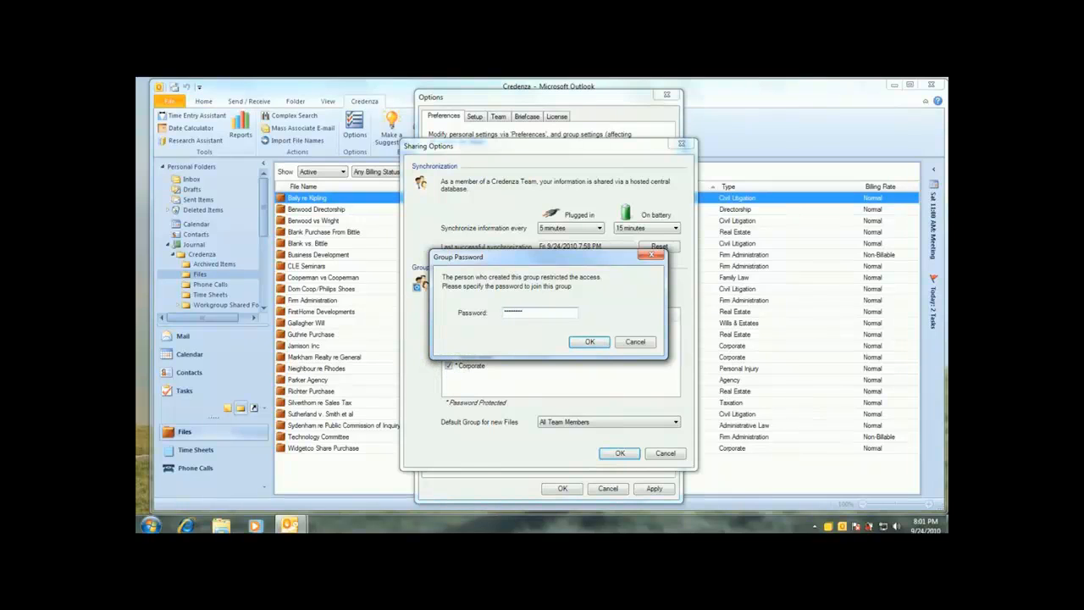
key(Return)
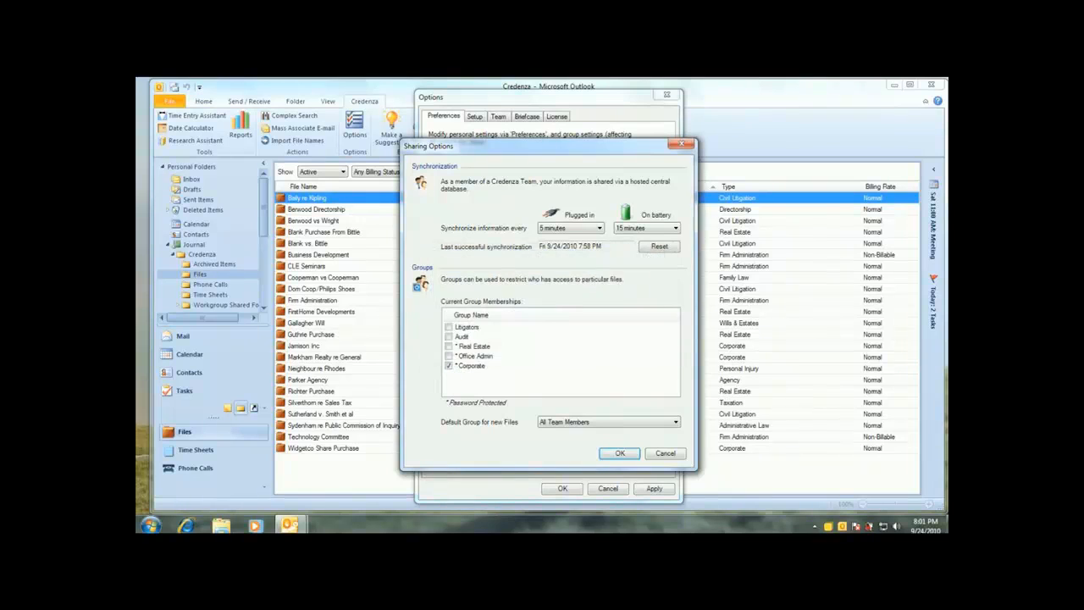
- Join the Audit group and check the default group choices for new files
click(449, 337)
click(627, 423)
click(626, 427)
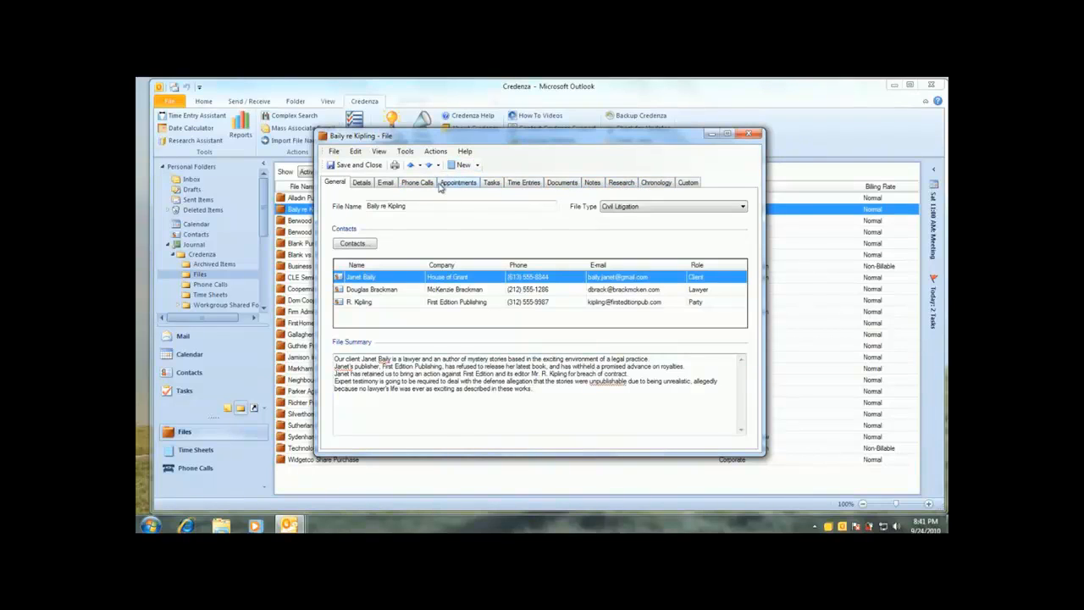
- Examine the civil litigation file's e-mail, tasks and chronology, widening the Name column to see which team member made each entry
click(385, 183)
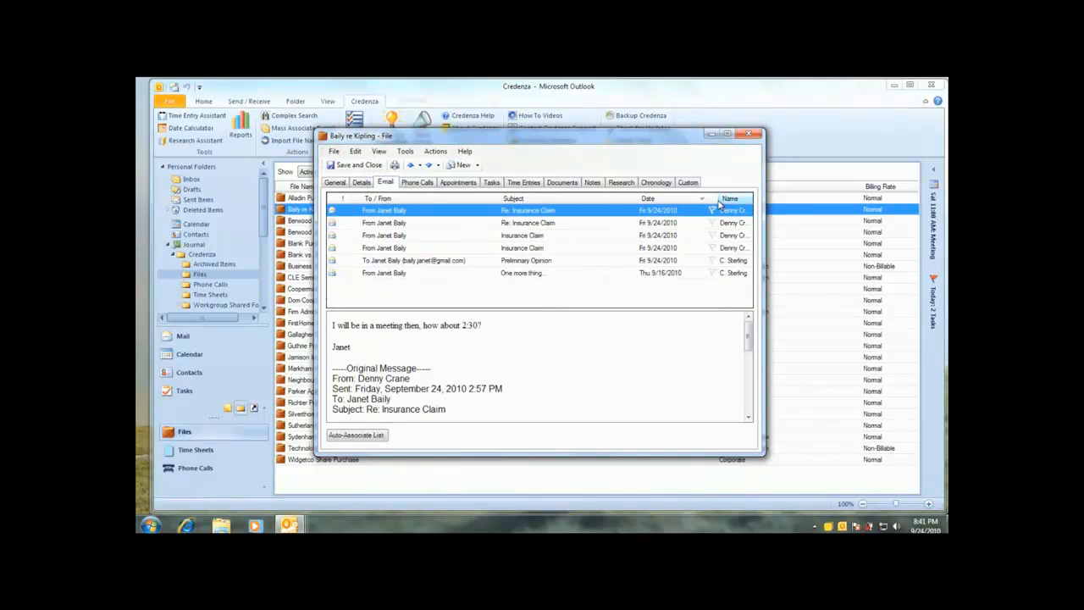
click(492, 183)
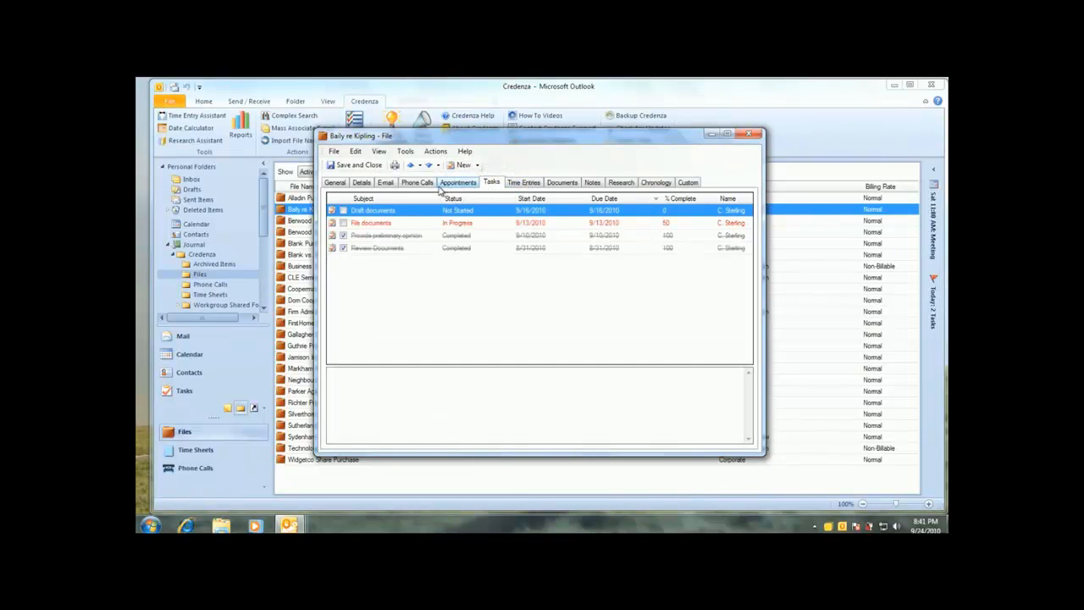
click(462, 165)
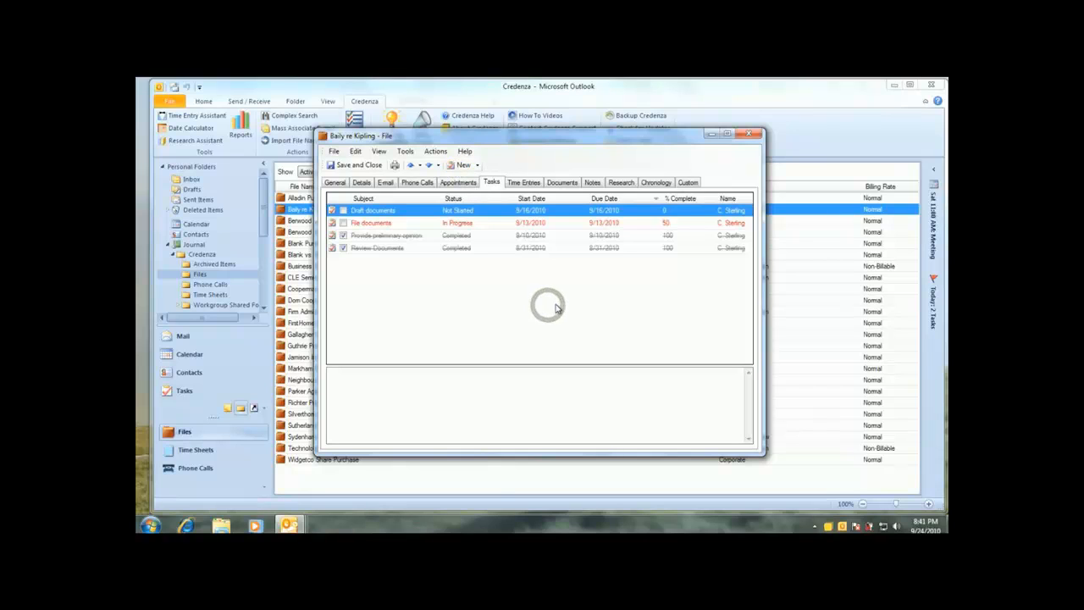
click(654, 182)
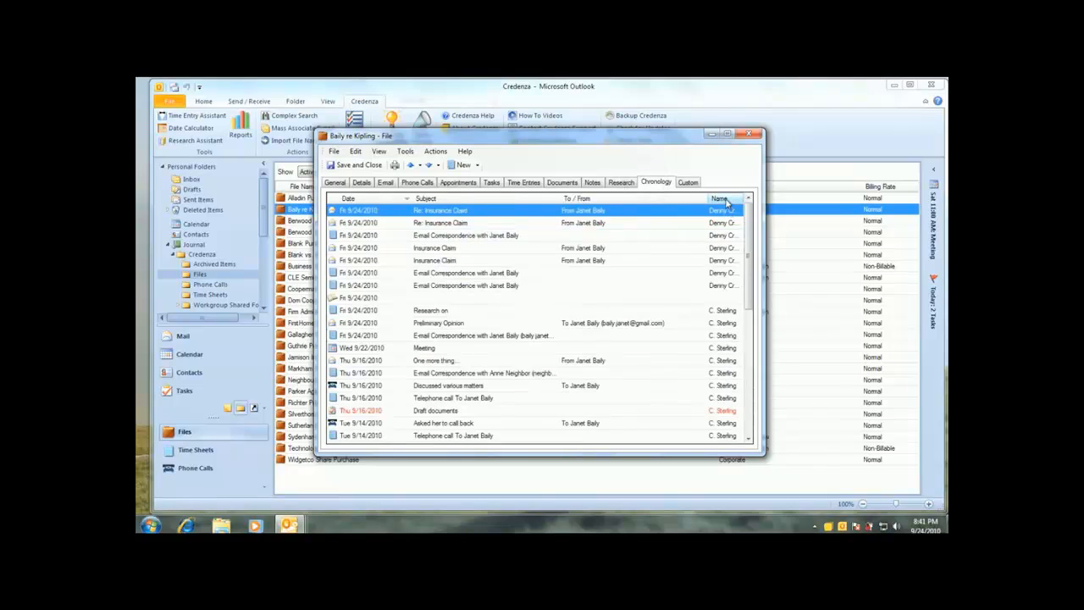
drag(705, 199, 682, 198)
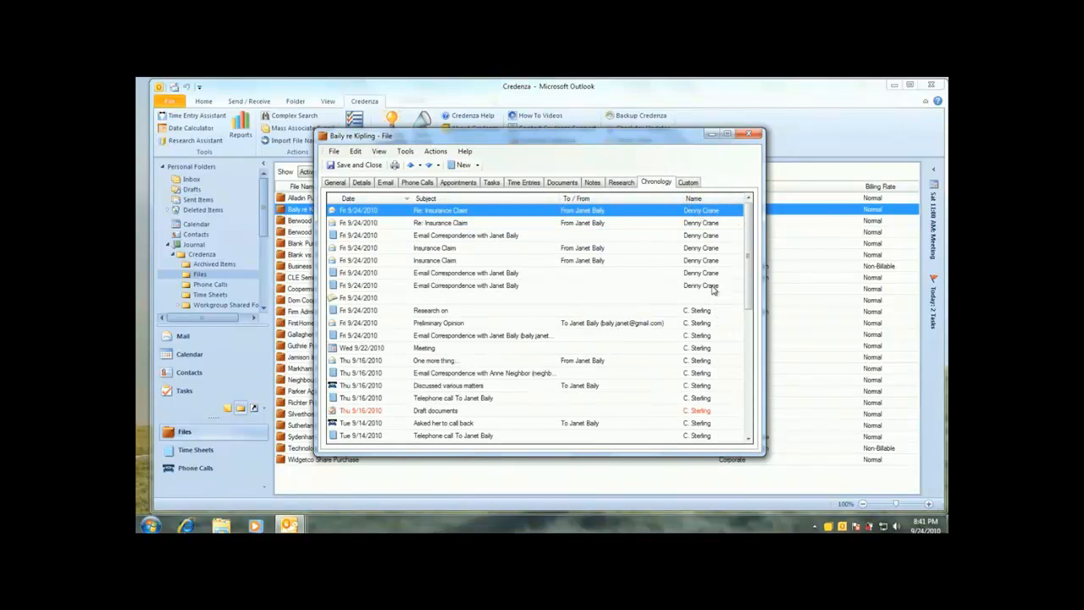
- Restrict access to the open file to the Real Estate group, and save and close the file
click(361, 183)
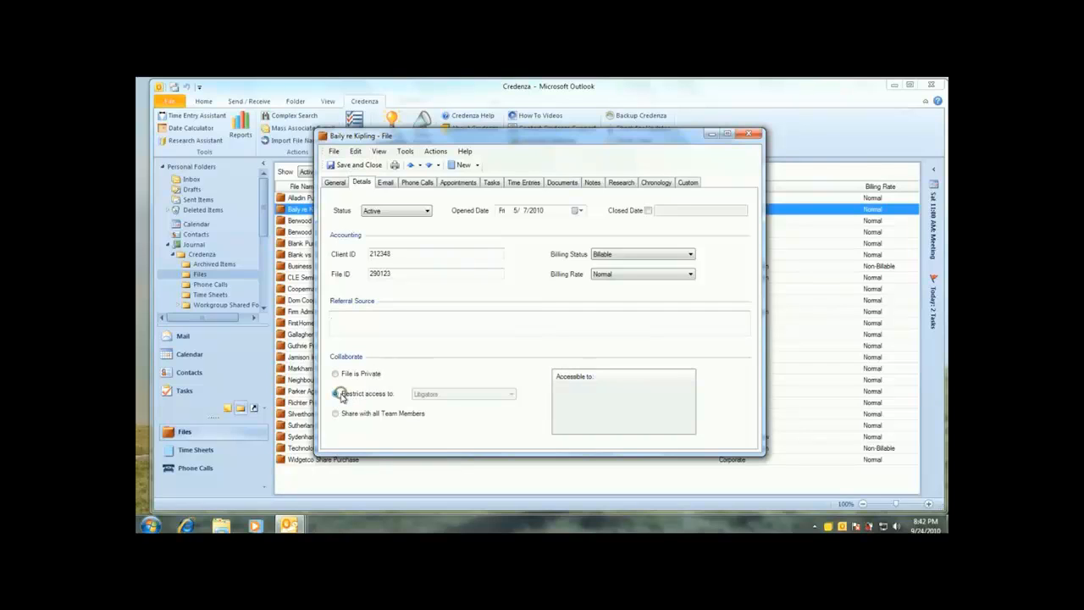
click(339, 394)
click(428, 395)
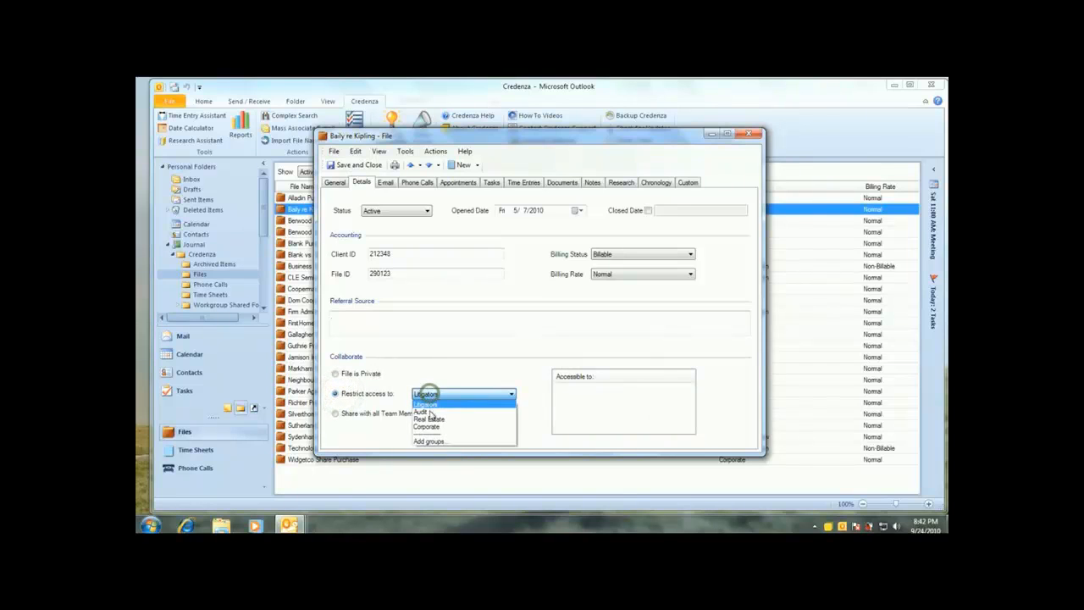
click(428, 412)
click(427, 395)
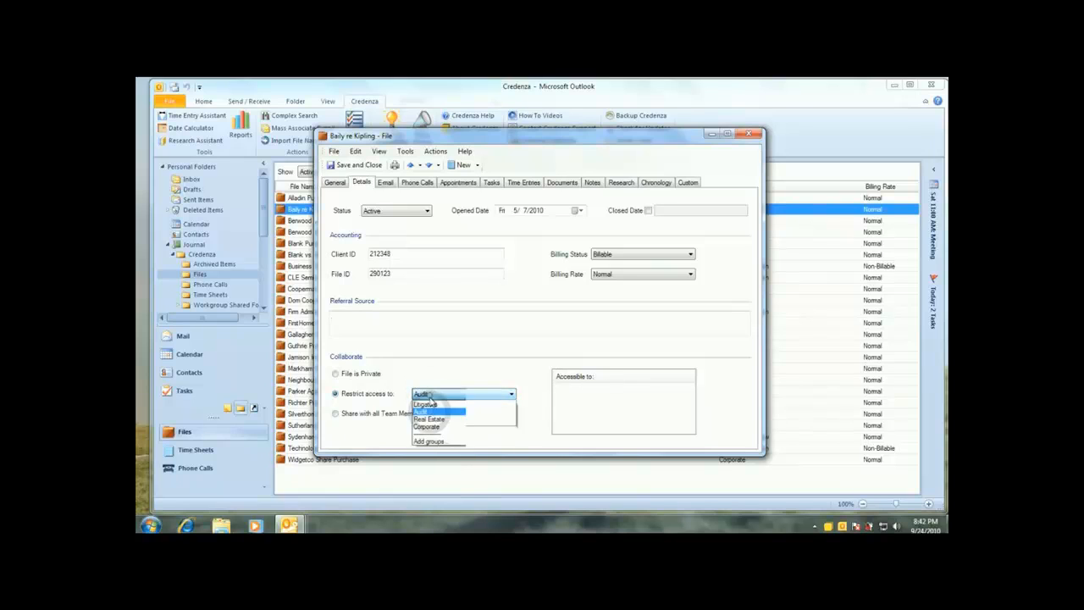
click(429, 419)
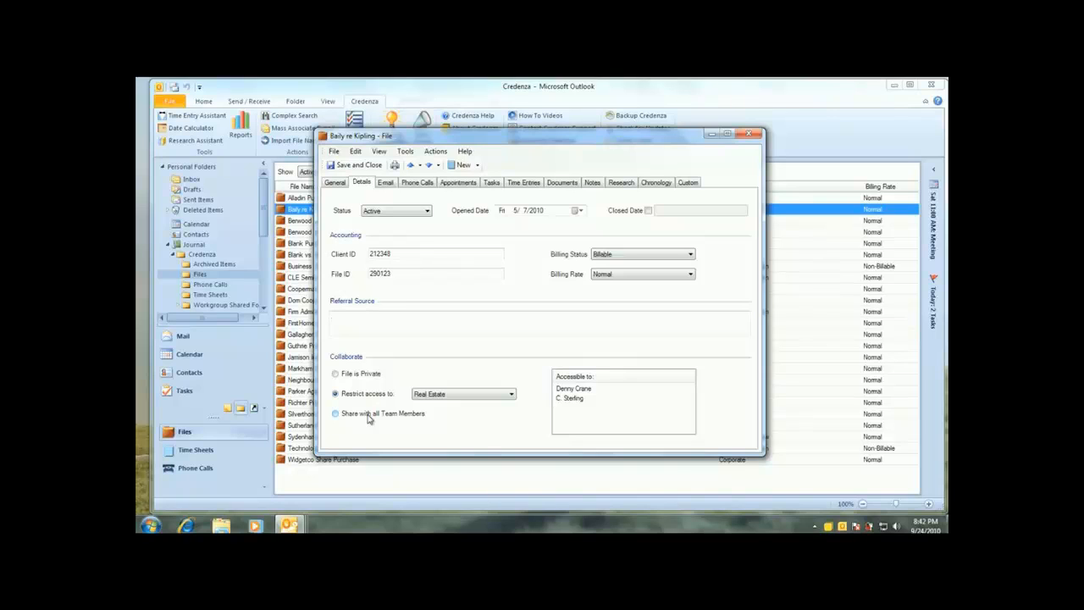
click(370, 163)
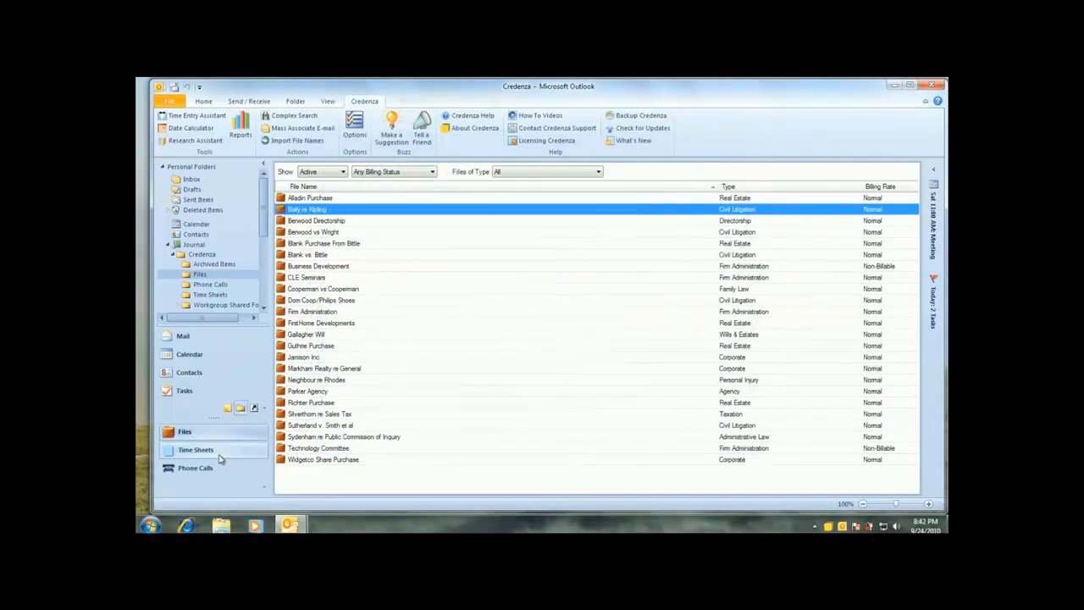
- Review the team's time sheets, including the team member filter choices and the timekeeper choices in the first time entry
click(217, 452)
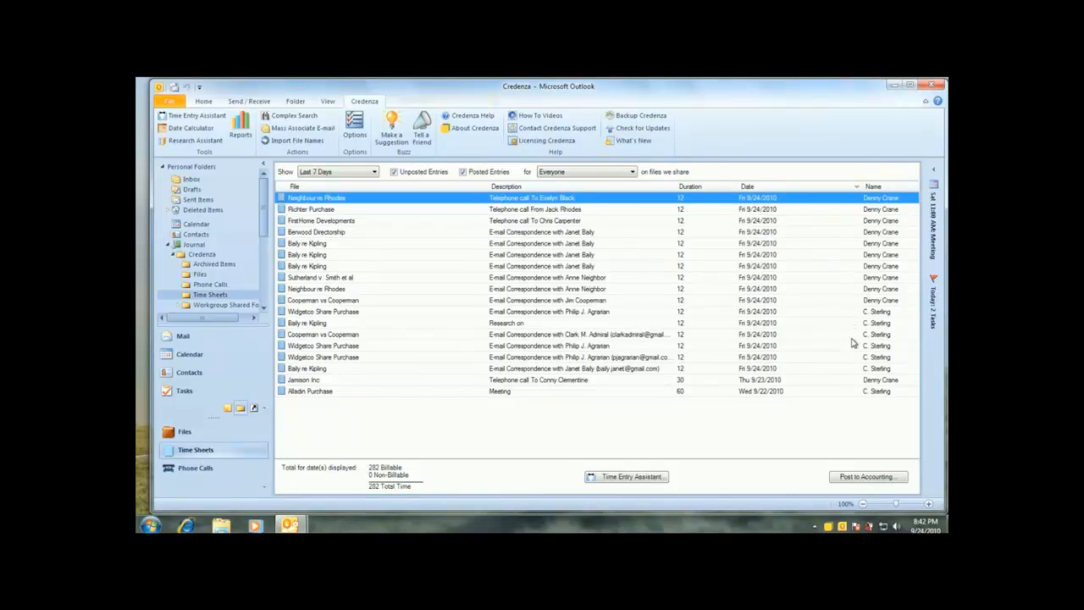
click(618, 173)
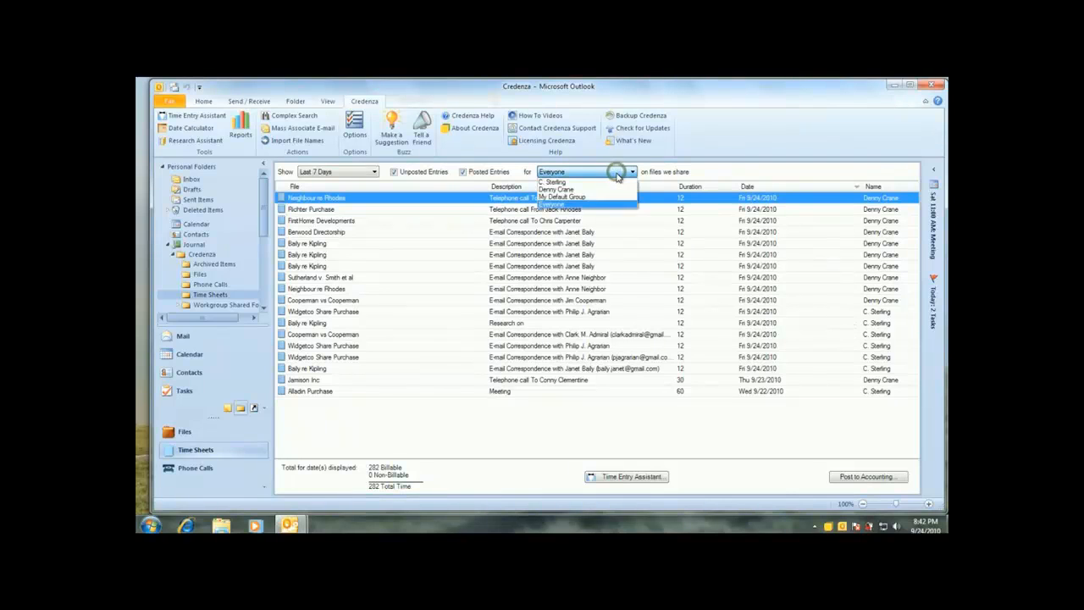
click(617, 174)
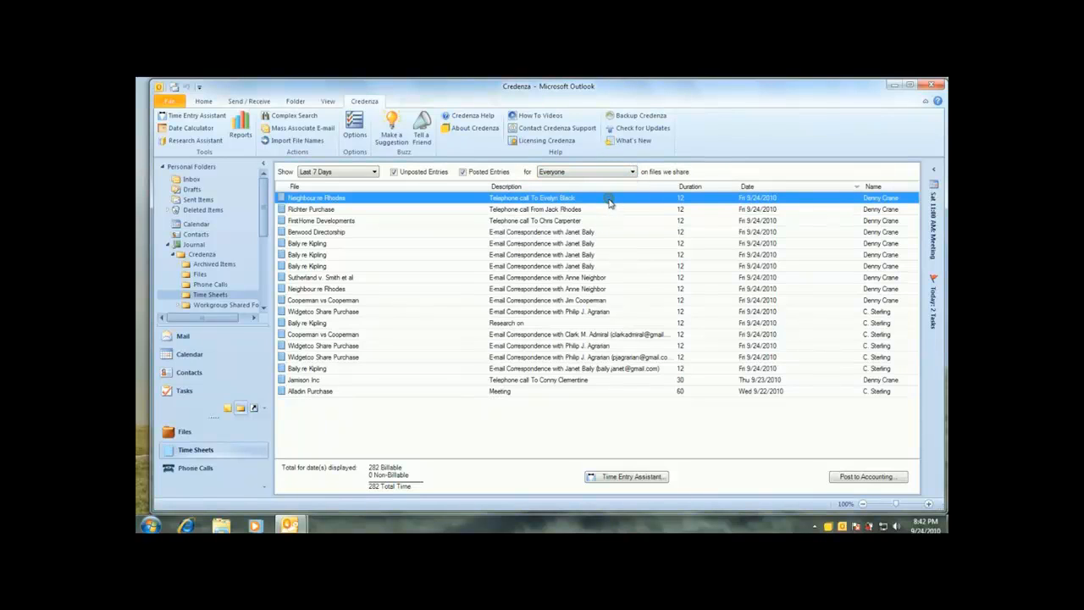
double_click(609, 201)
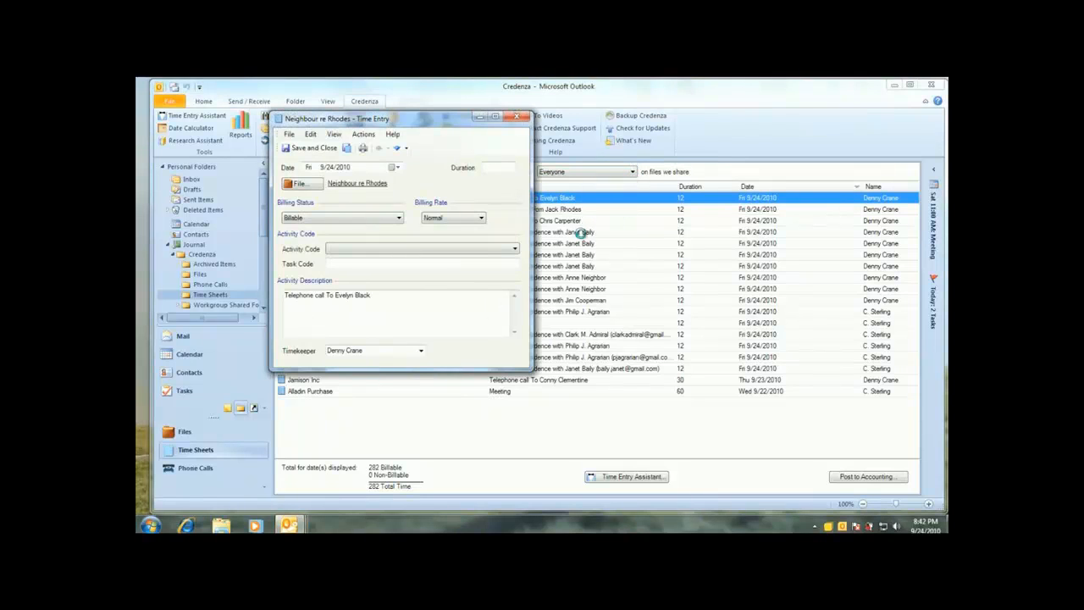
click(419, 352)
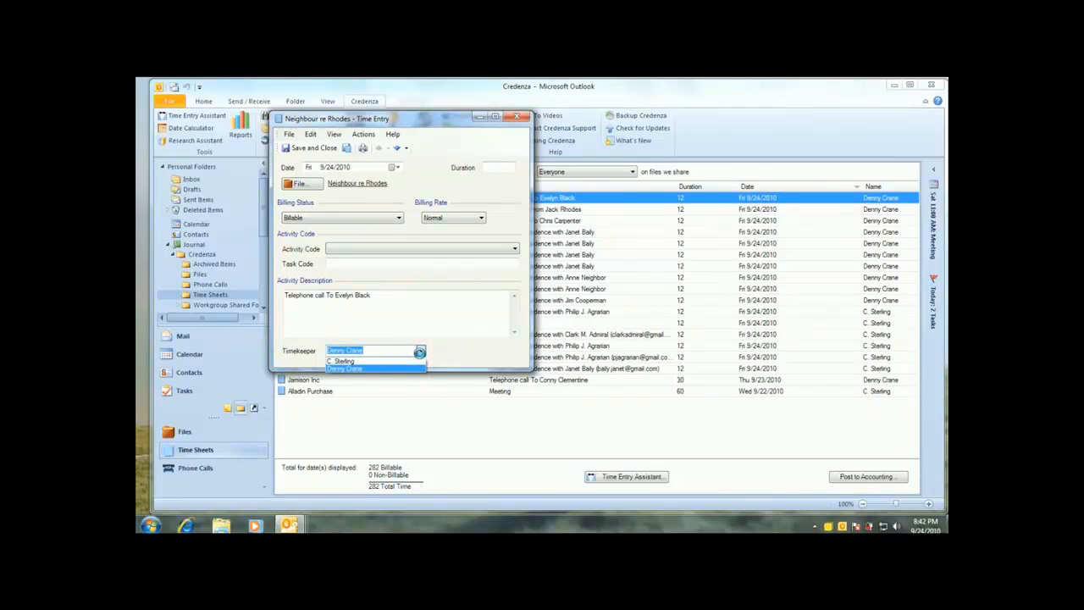
click(419, 352)
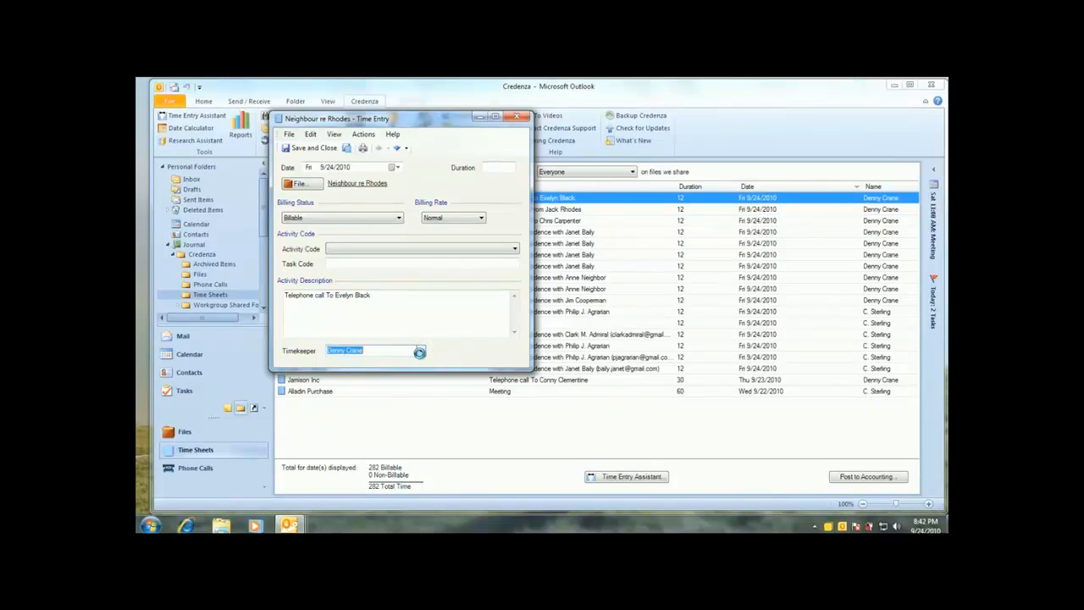
click(517, 120)
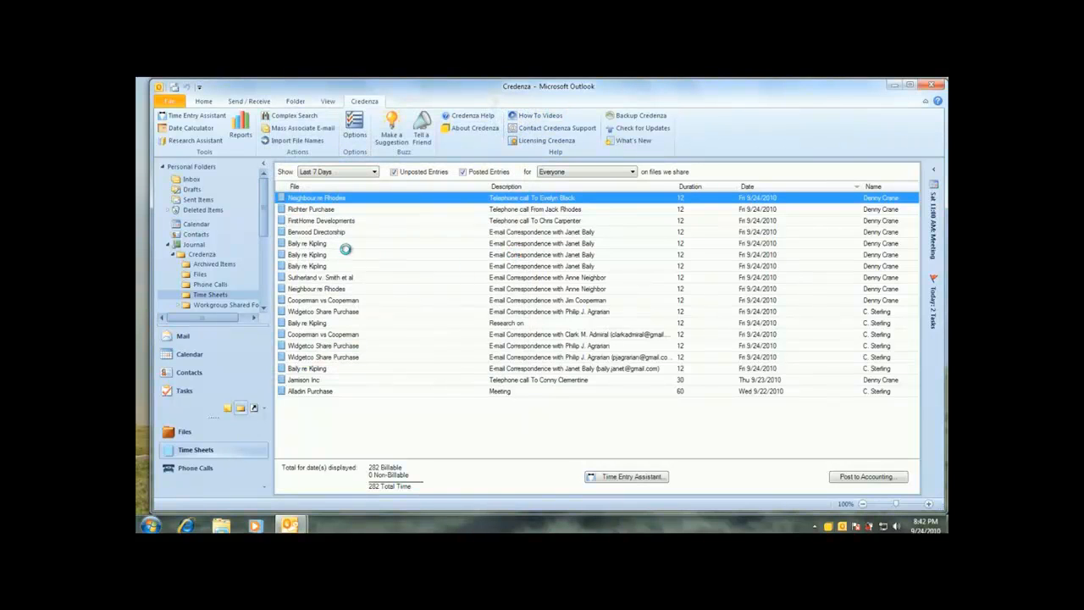
- Check the default timekeeper in the time entry options and close the options
click(356, 136)
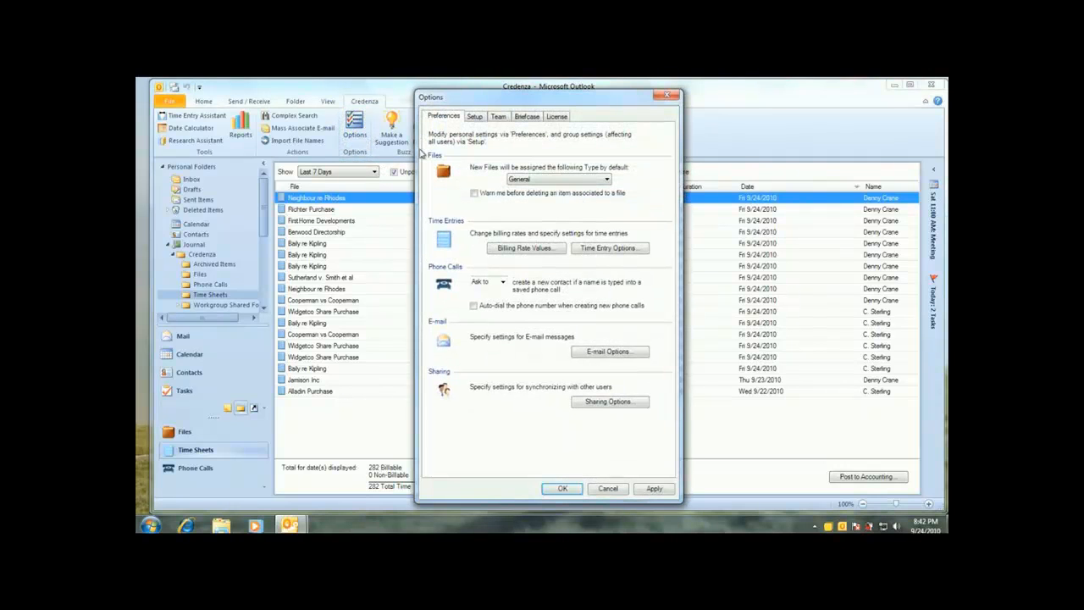
click(598, 246)
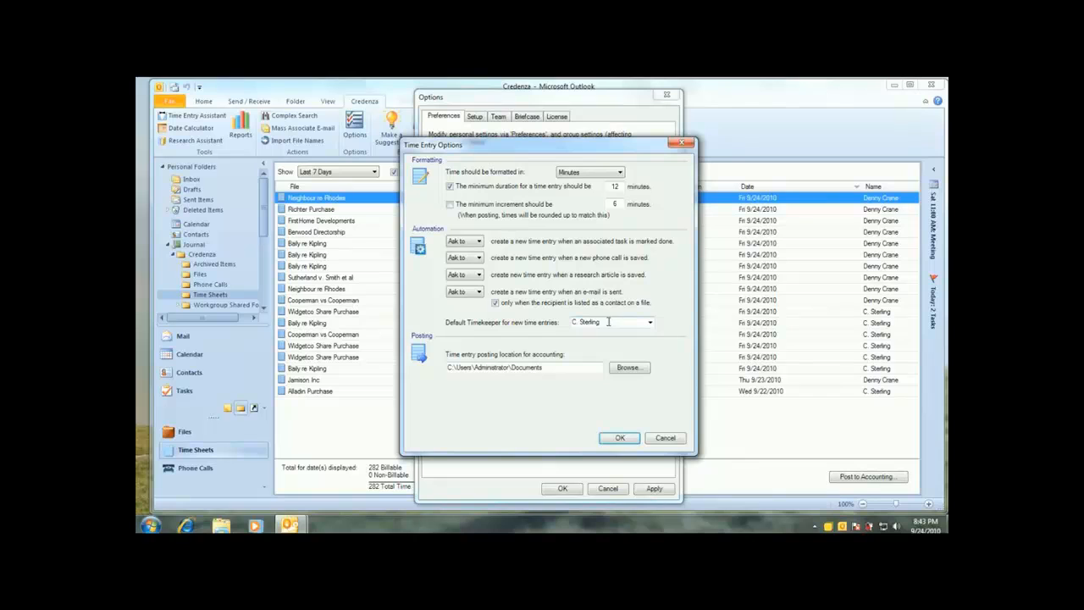
click(620, 438)
click(565, 489)
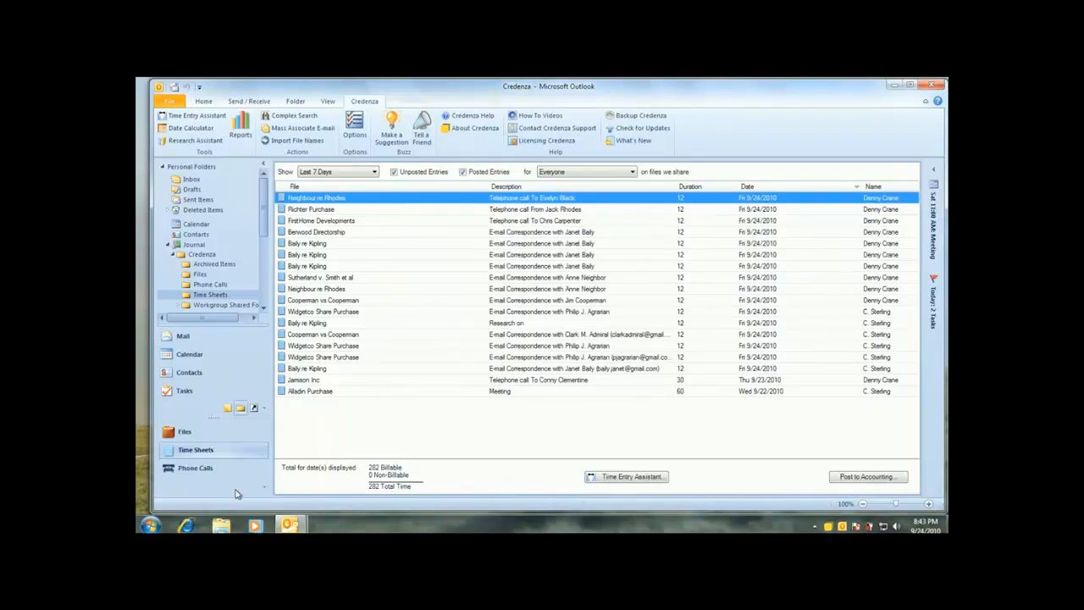
- Examine the team's phone calls and the team member filter choices for them
click(218, 470)
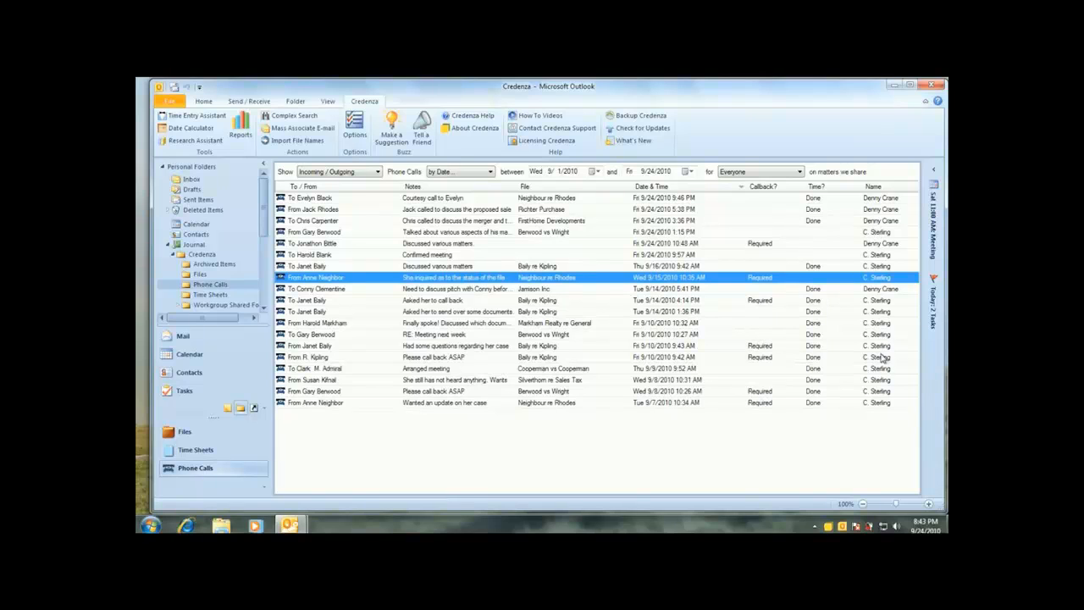
click(793, 174)
click(793, 174)
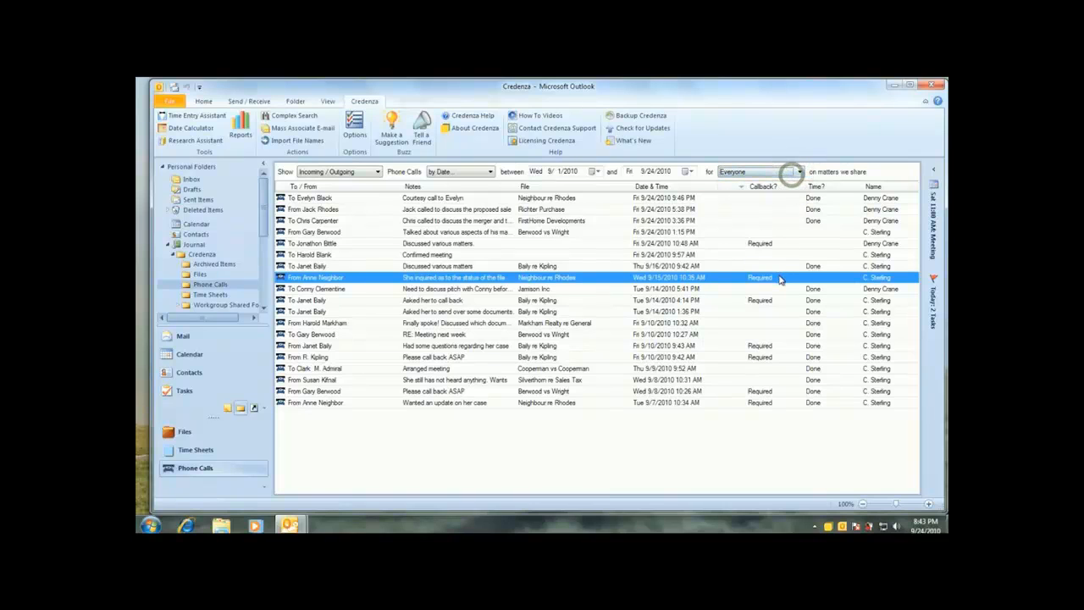
- Reassign the highlighted callback-required phone call to the other team member, save it, and save a time entry for it
double_click(780, 278)
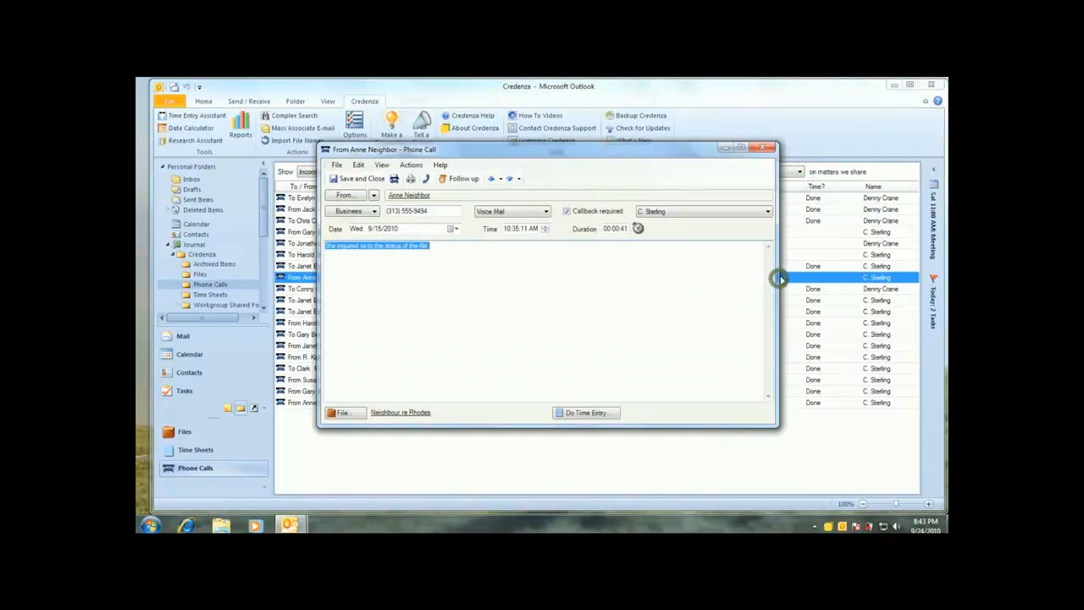
click(732, 212)
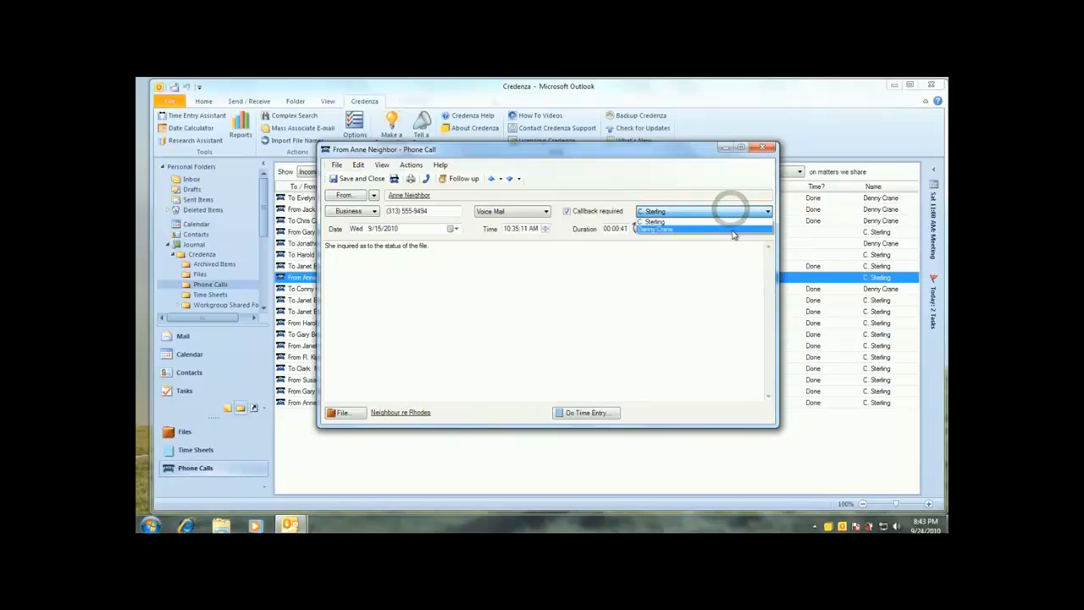
click(732, 229)
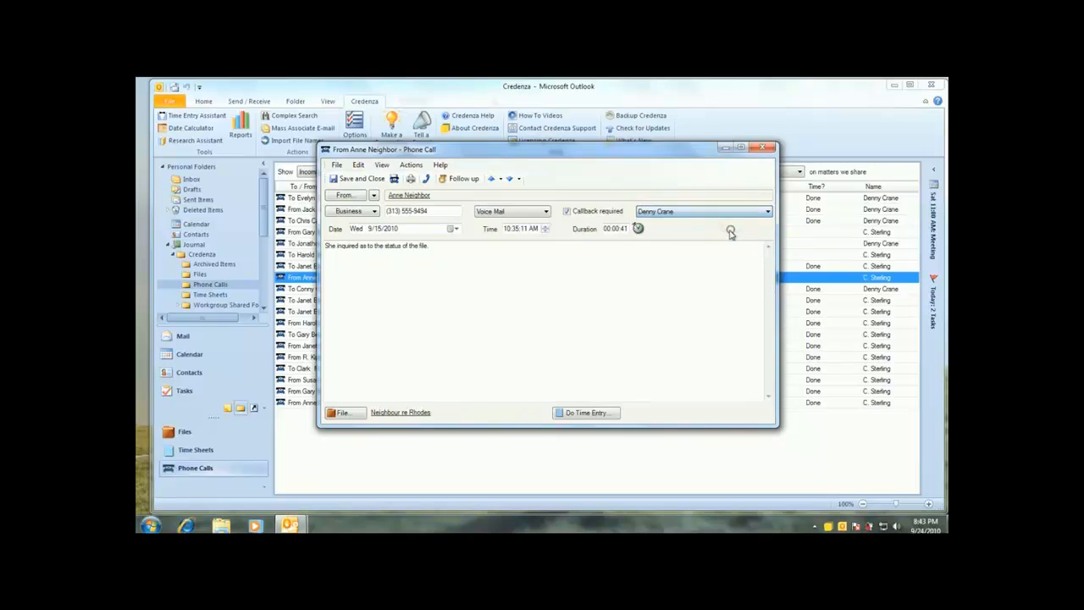
click(372, 179)
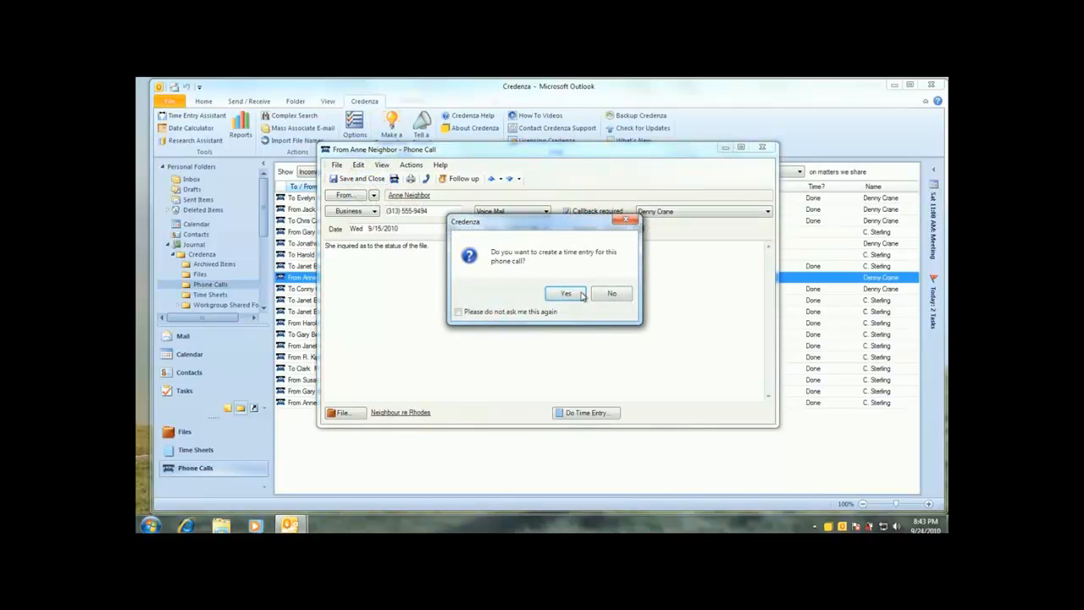
click(569, 294)
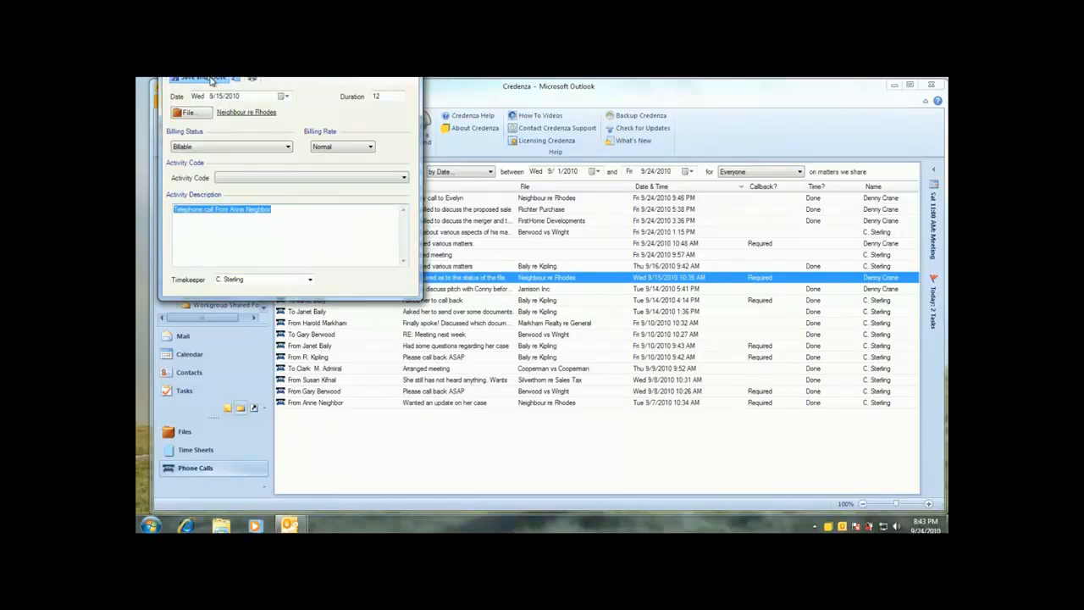
click(212, 78)
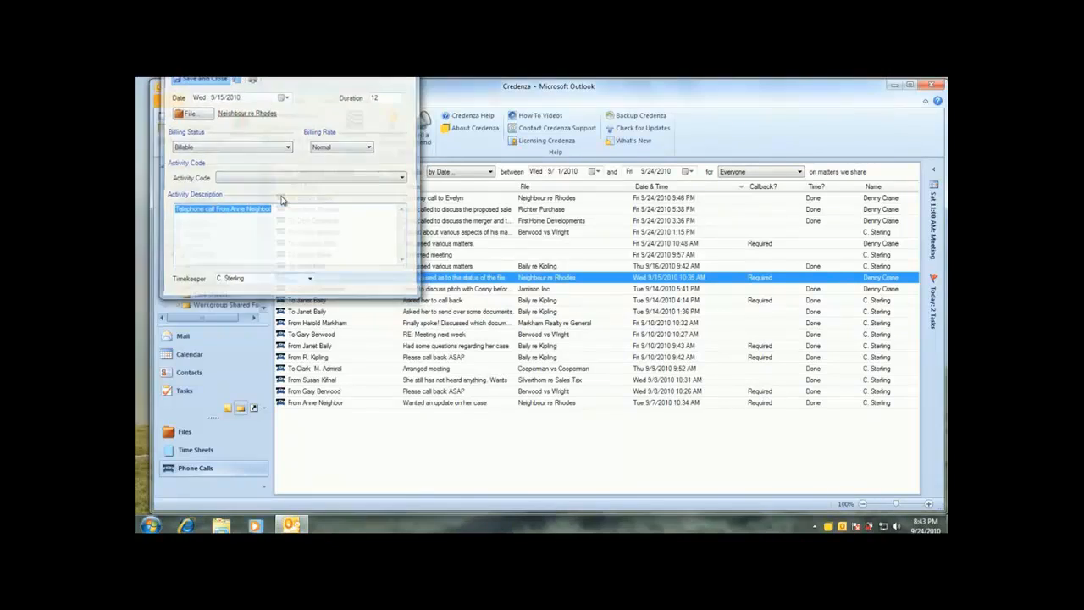
- Copy the September 25 Meeting from the main calendar to the team member's shared calendar, and hide the shared calendar
click(189, 354)
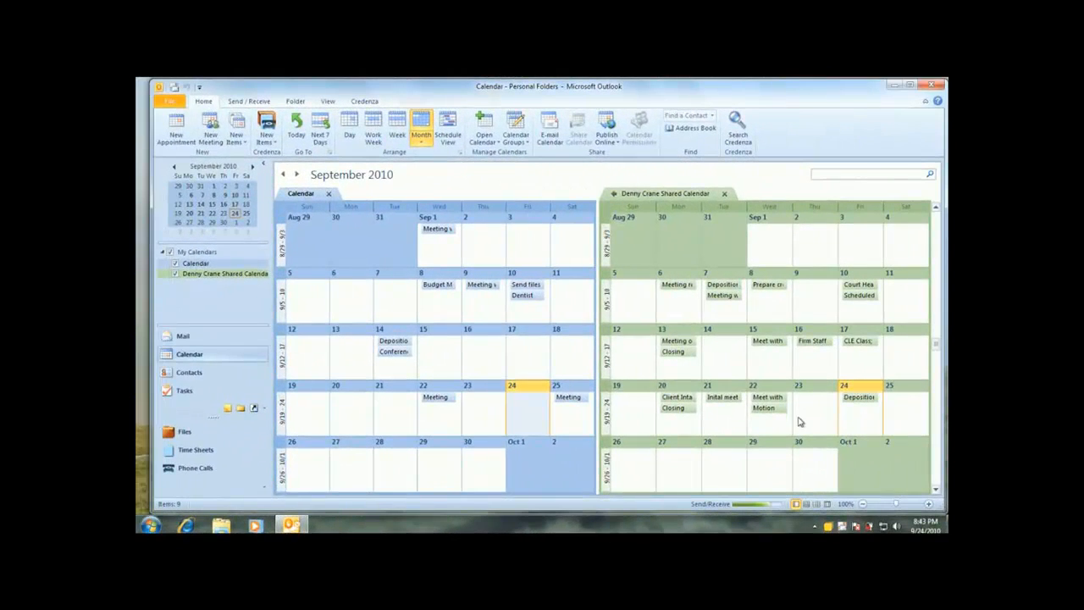
click(816, 302)
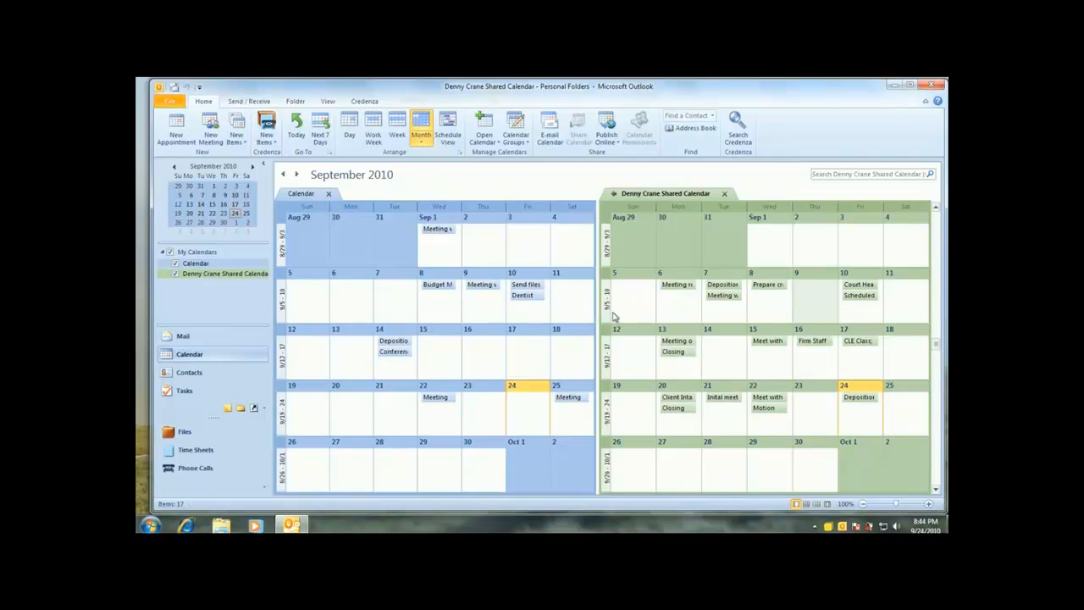
drag(570, 403, 737, 358)
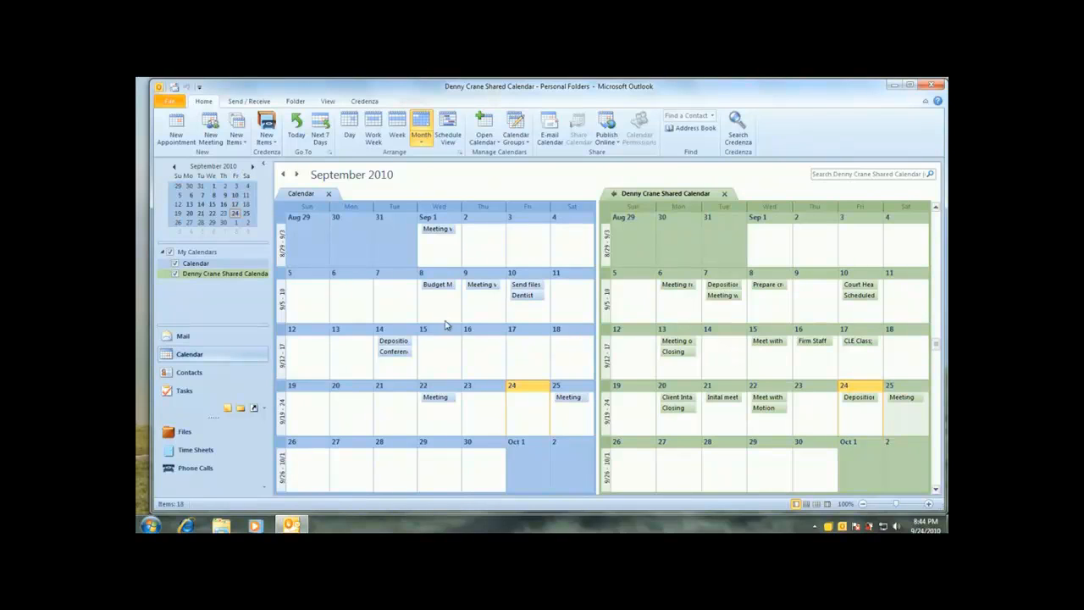
click(175, 274)
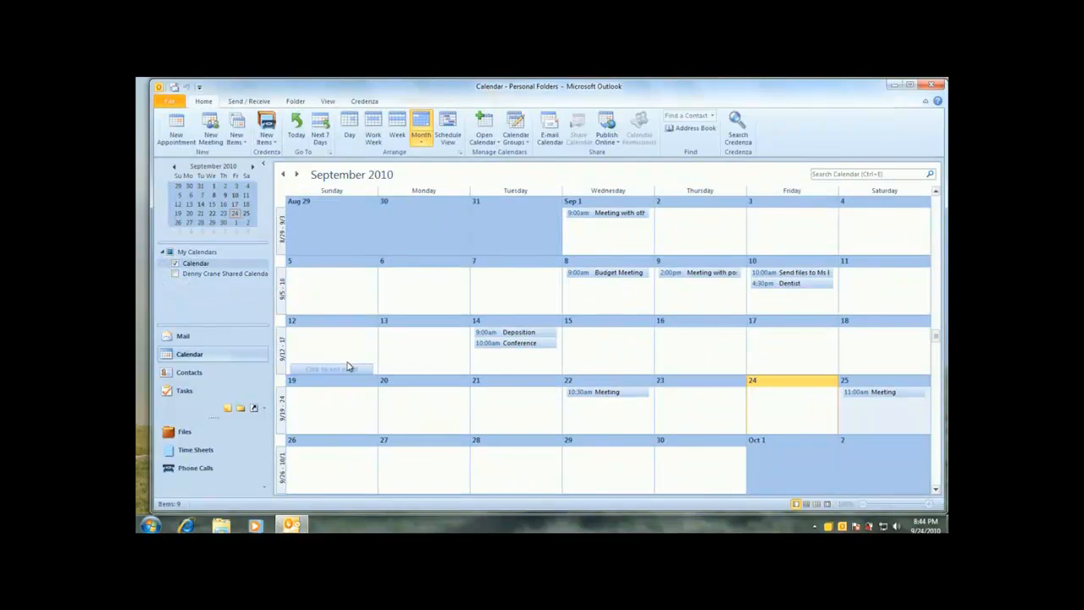
- Check the shared tasks and notes folders, and add the Draft documents task to the team member's shared tasks
click(225, 391)
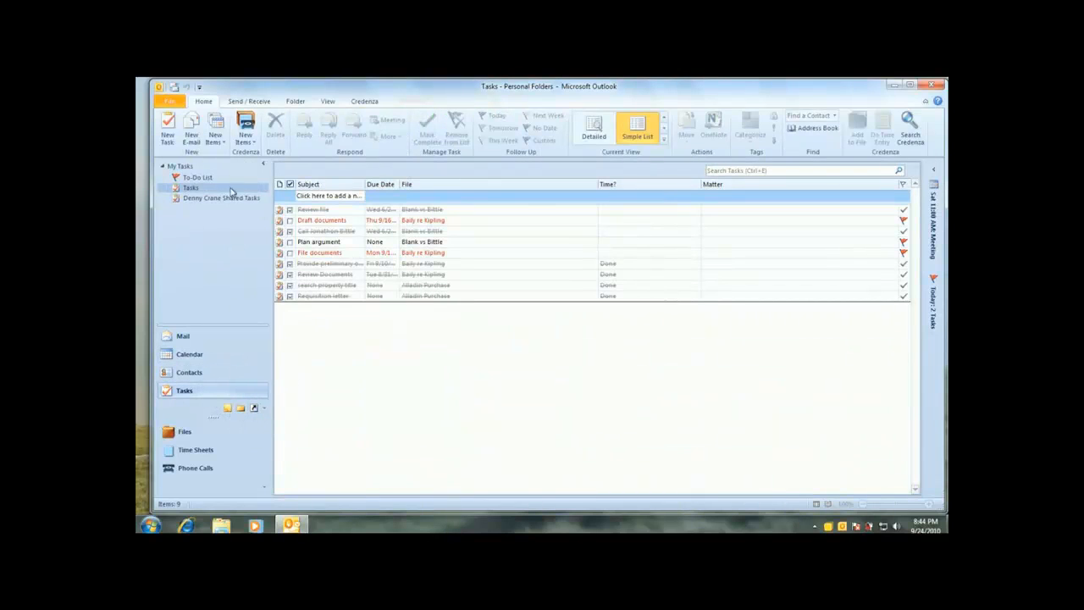
click(228, 408)
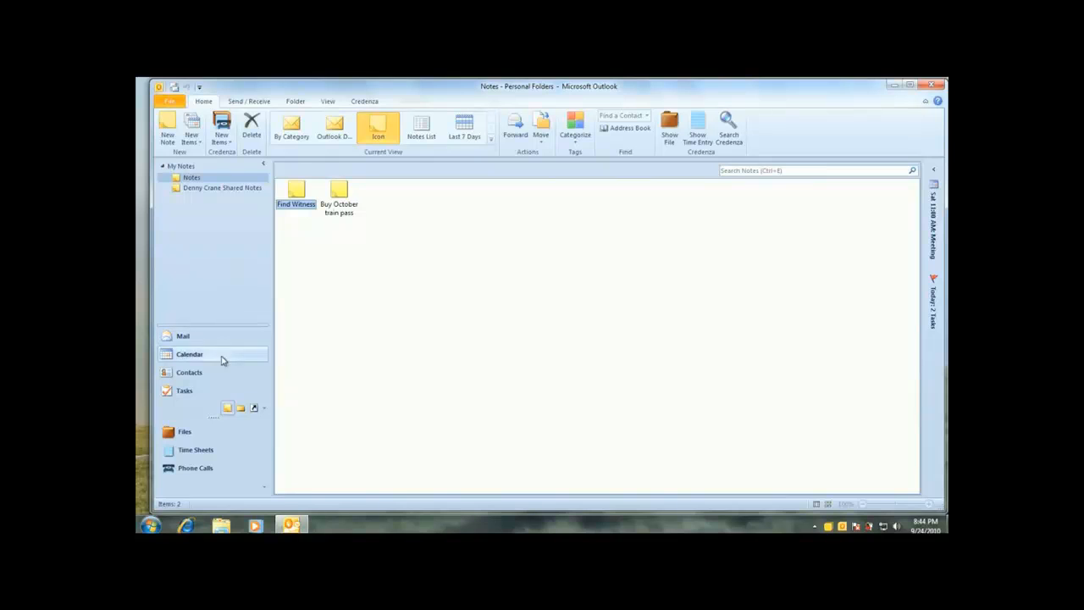
click(213, 392)
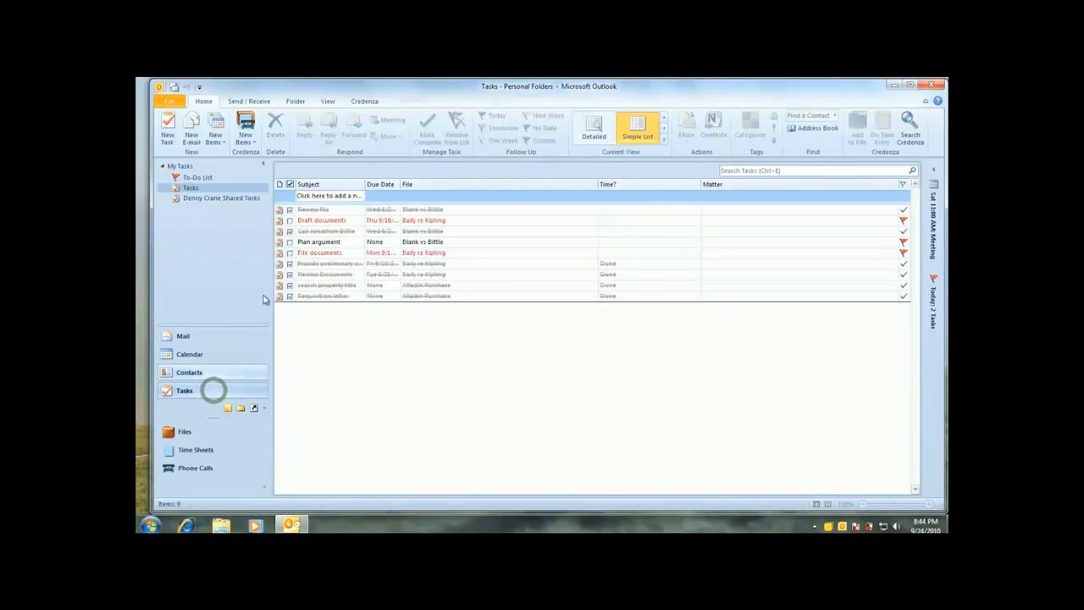
drag(320, 219, 235, 202)
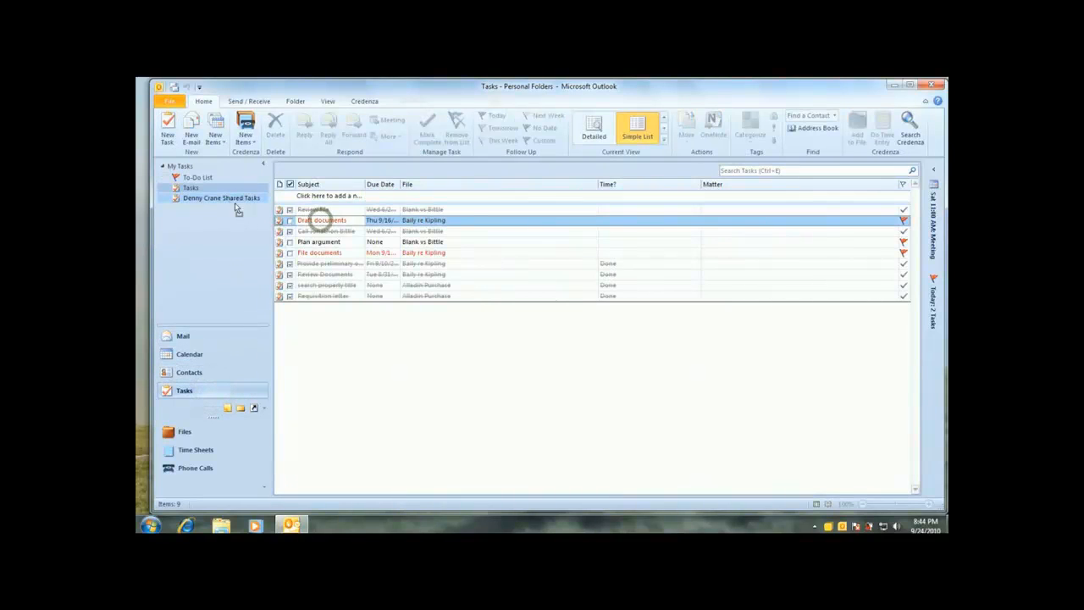